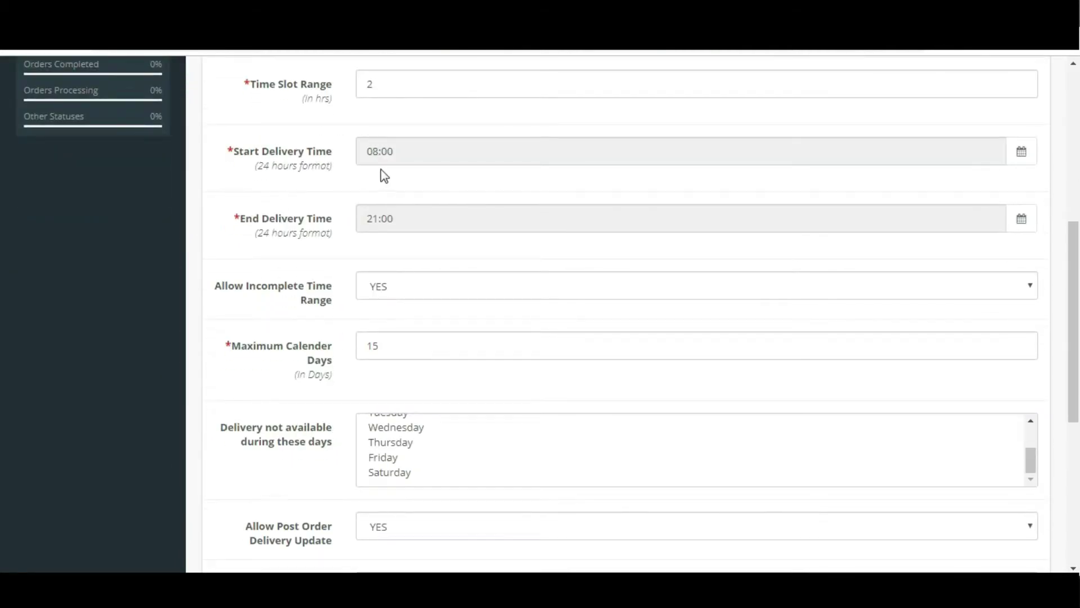
Examine the End Delivery Time, Allow Incomplete Time Range, Maximum Calender Days and unavailable delivery days settings of the Preferred Delivery Time module.
drag(238, 222, 347, 243)
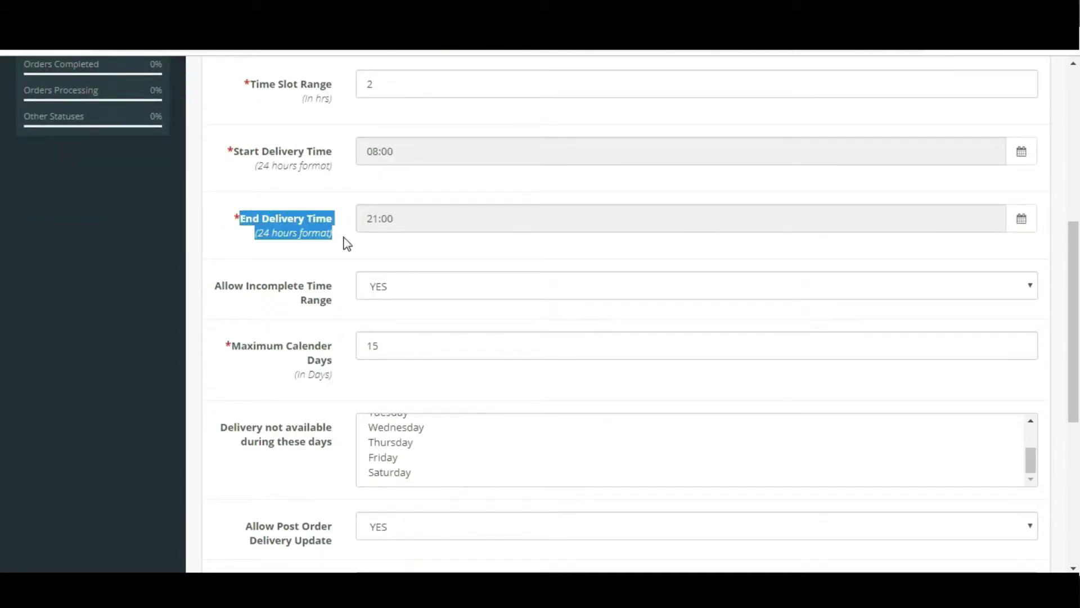
click(346, 243)
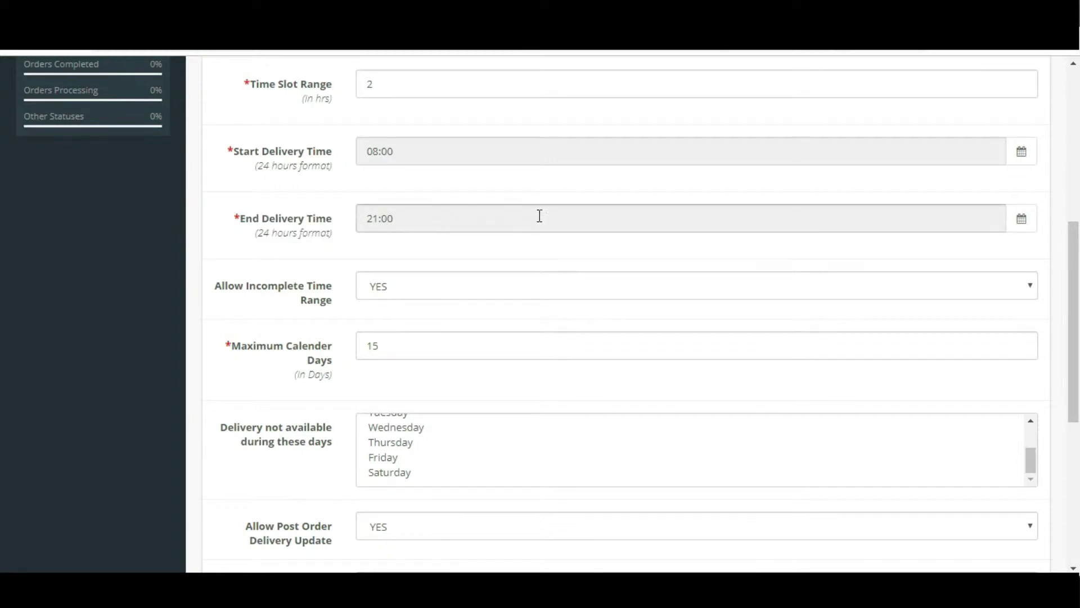
drag(213, 289, 319, 290)
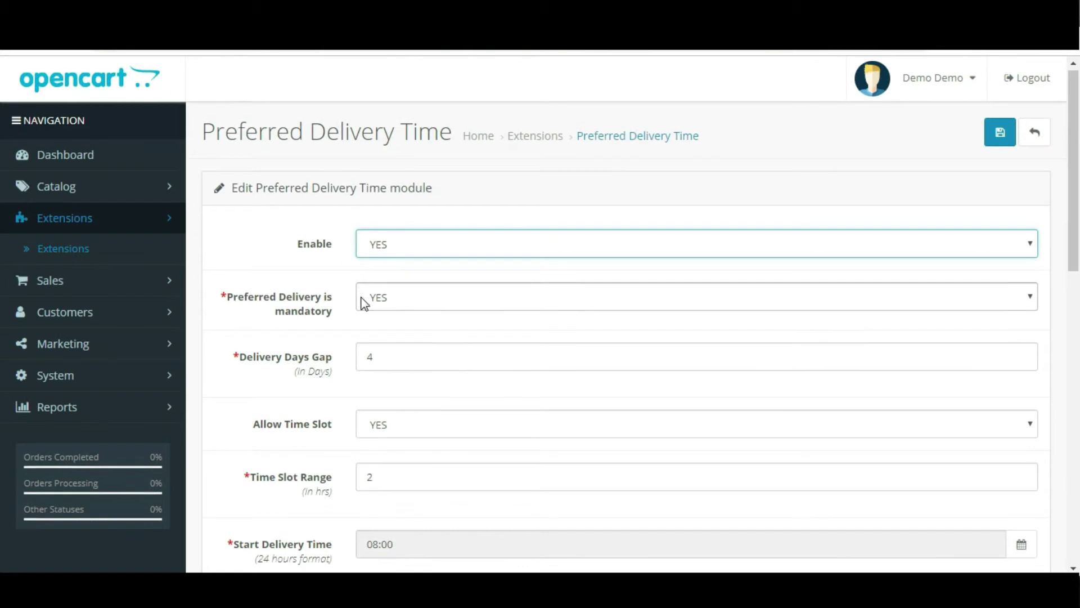
scroll(362, 301, down, 6)
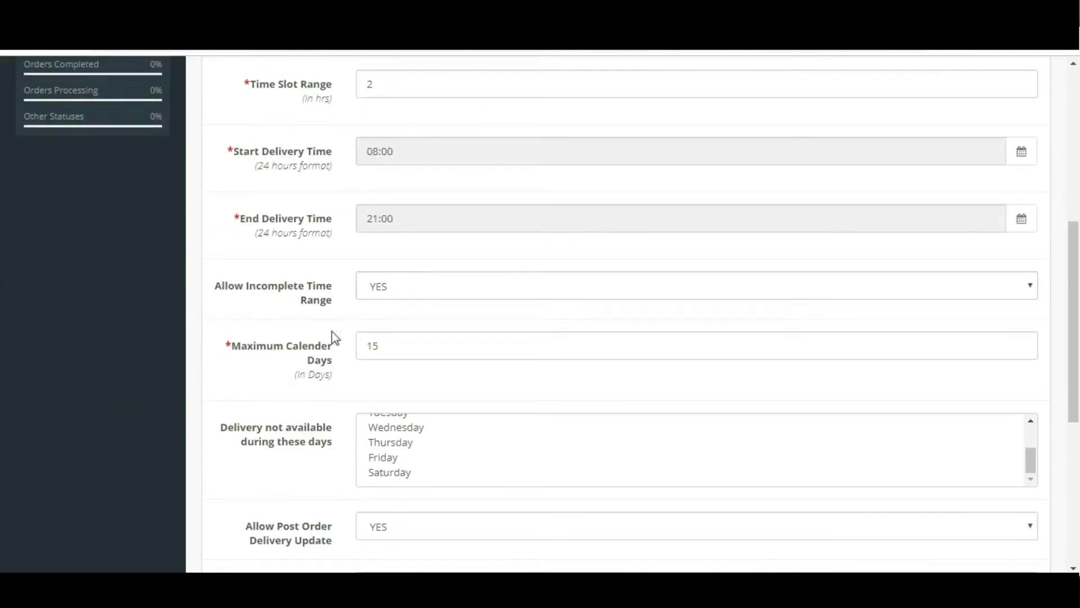
scroll(251, 353, down, 3)
drag(233, 189, 330, 197)
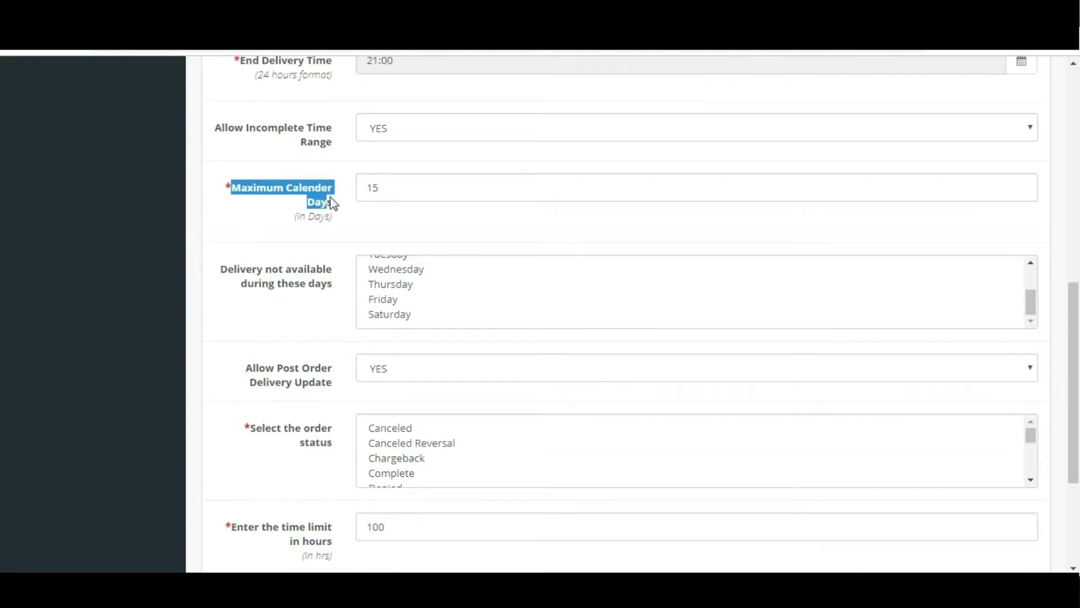
drag(216, 274, 294, 282)
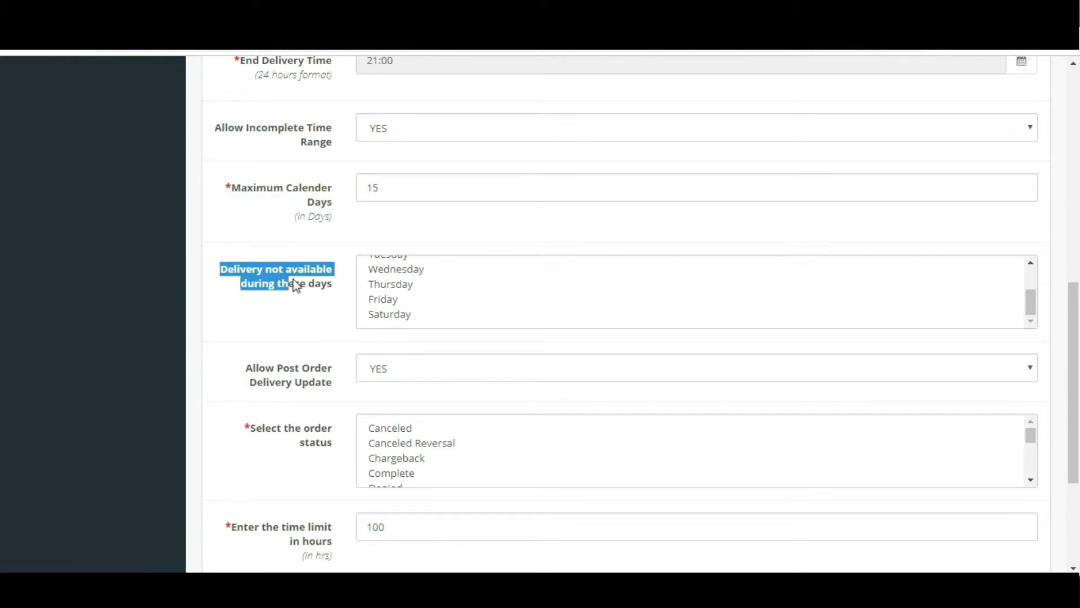
scroll(428, 292, down, 3)
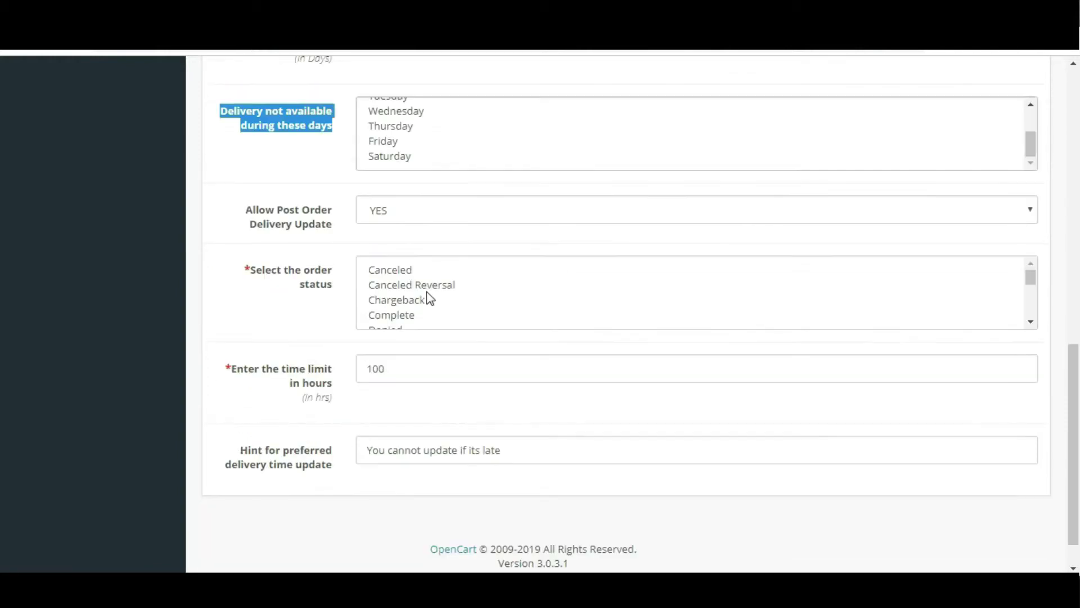
click(285, 178)
scroll(425, 123, up, 3)
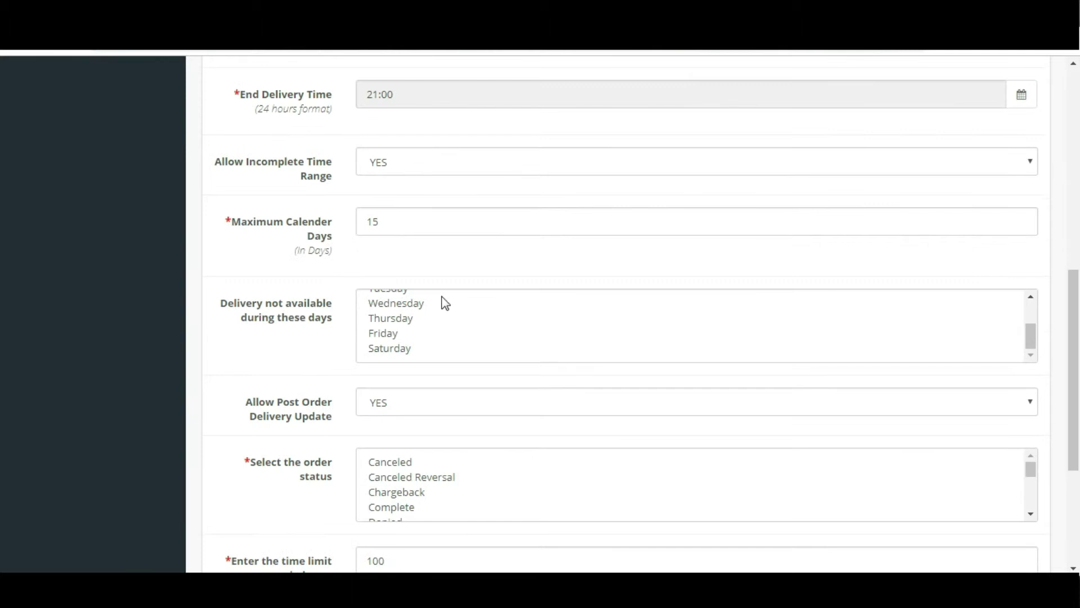
mouse_move(1032, 332)
mouse_down()
mouse_move(1032, 313)
mouse_move(1032, 329)
mouse_up()
scroll(294, 360, down, 4)
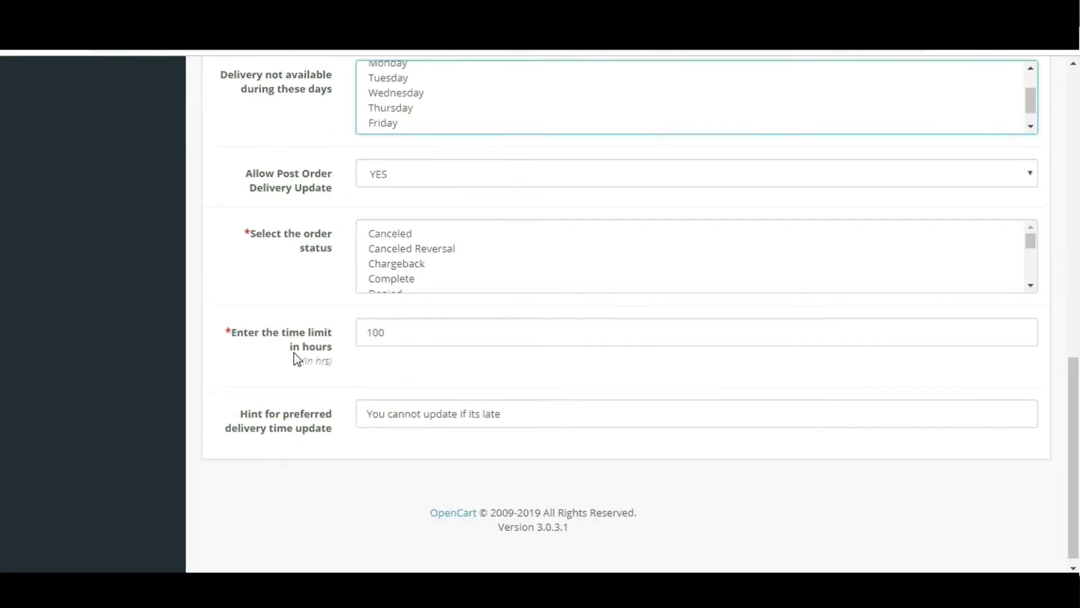
Examine the Allow Post Order Delivery Update option and the list of order statuses.
drag(244, 166, 330, 186)
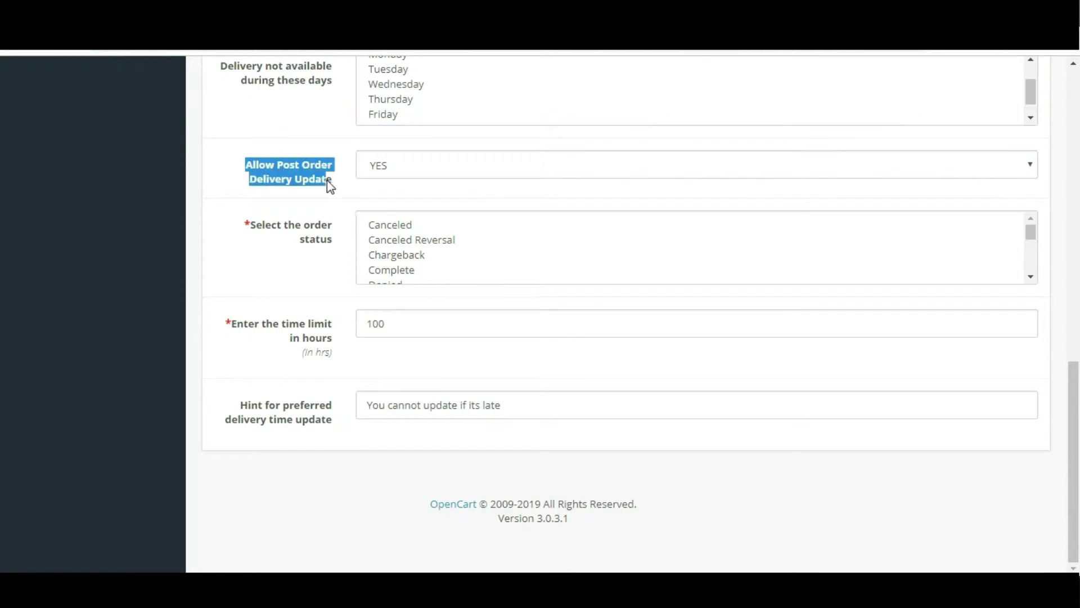
scroll(319, 178, up, 13)
click(317, 247)
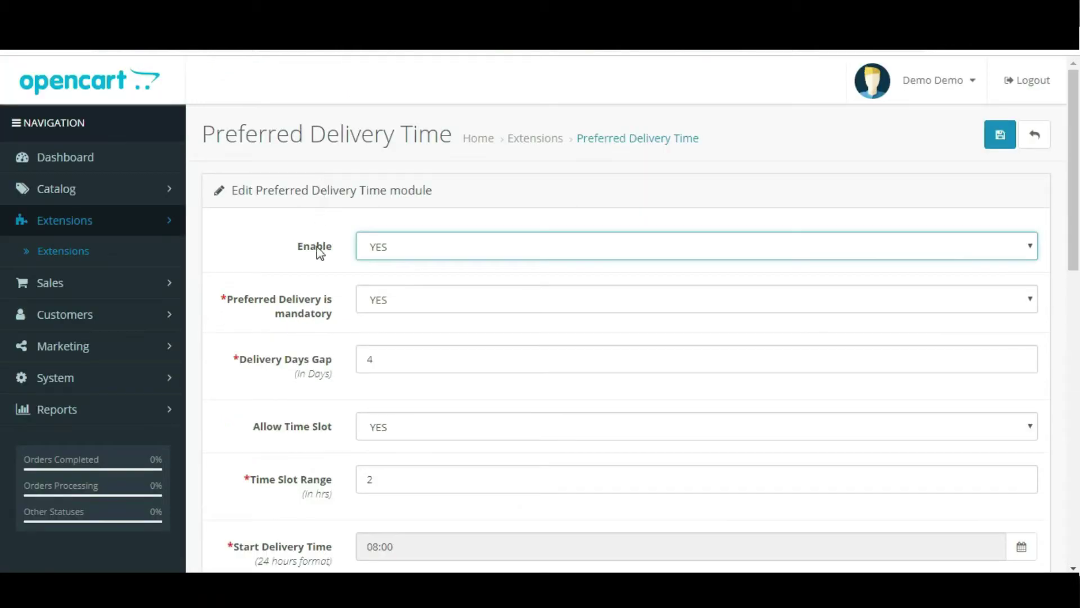
scroll(319, 262, down, 10)
scroll(322, 271, down, 4)
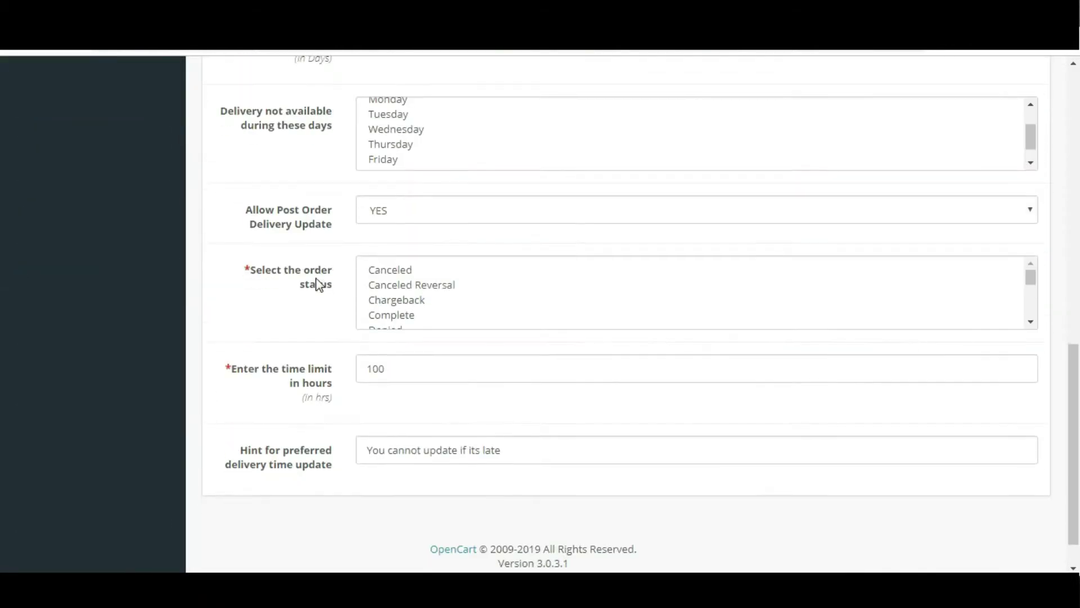
drag(251, 226, 344, 249)
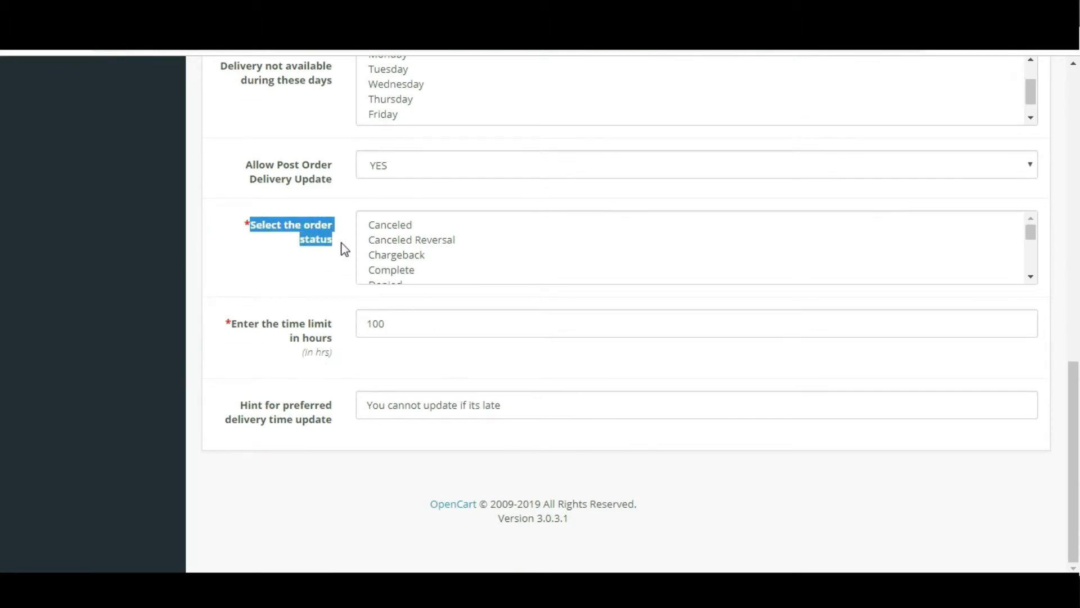
click(1032, 258)
click(1033, 260)
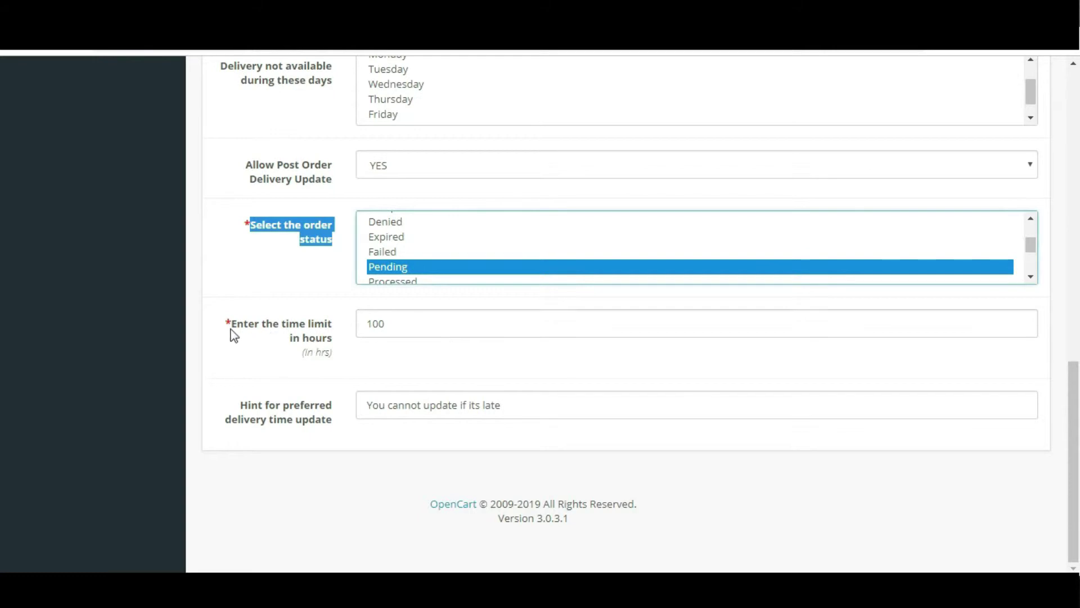
Examine the time limit in hours and the hint text for preferred delivery time updates.
drag(229, 328, 351, 336)
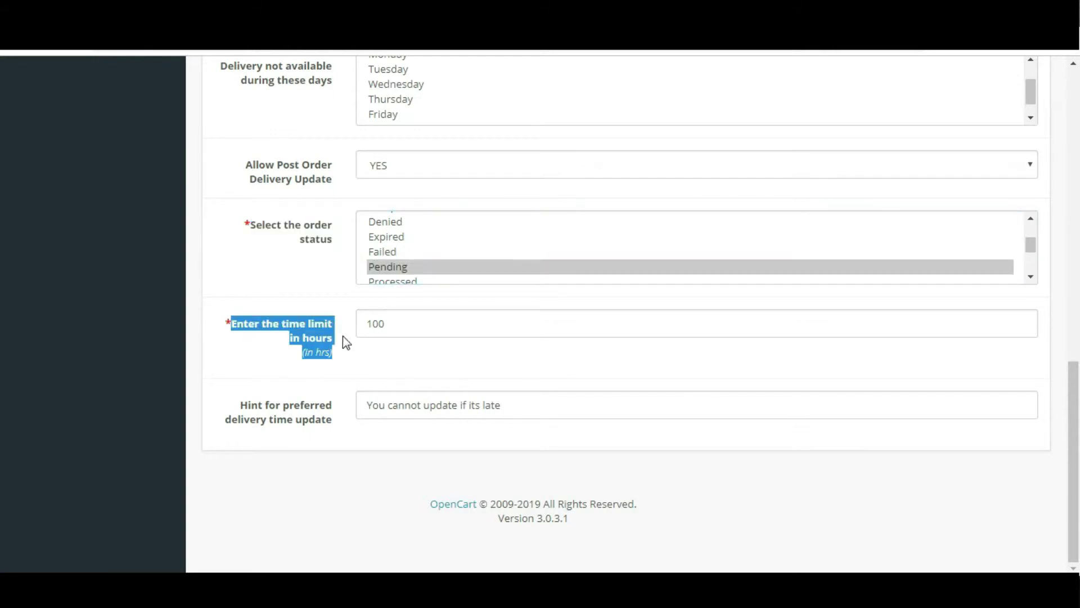
click(317, 334)
scroll(317, 345, down, 9)
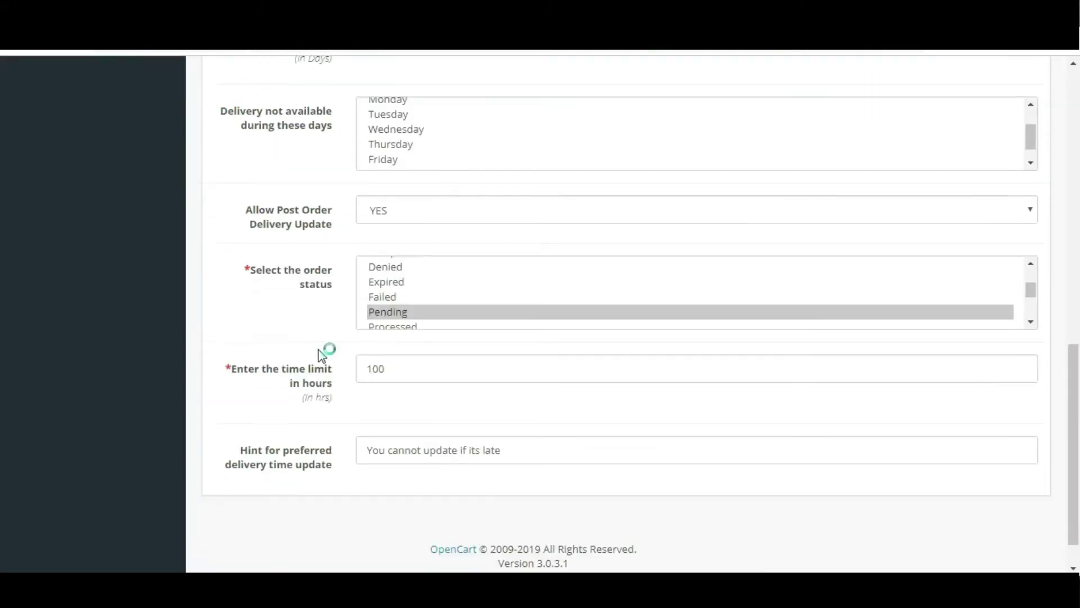
scroll(324, 357, down, 1)
drag(241, 409, 314, 420)
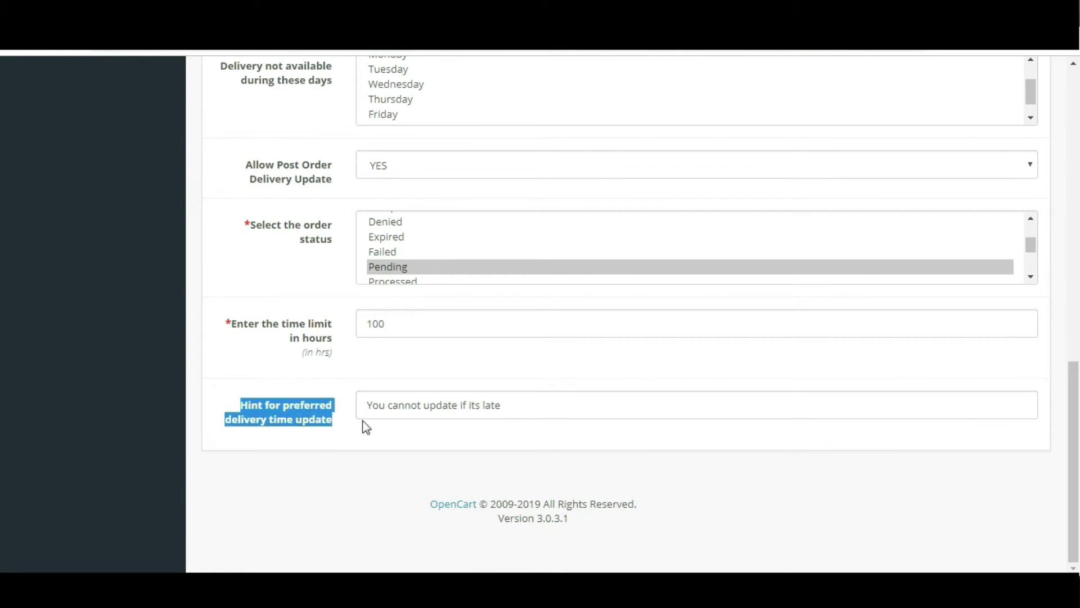
click(407, 405)
triple_click(508, 410)
triple_click(507, 407)
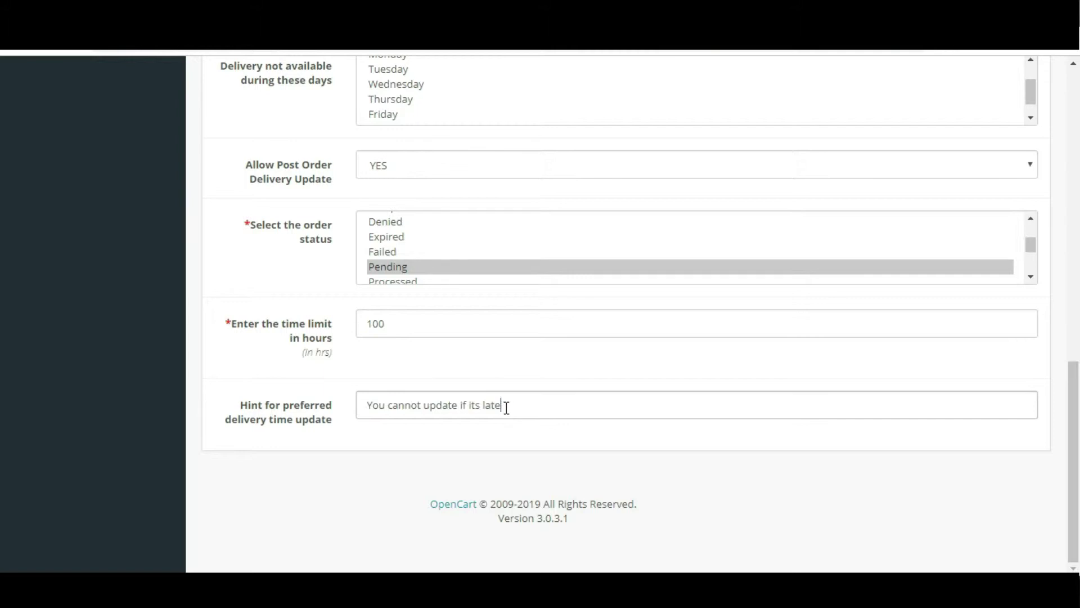
click(458, 406)
Save the Preferred Delivery Time module settings.
scroll(706, 434, up, 5)
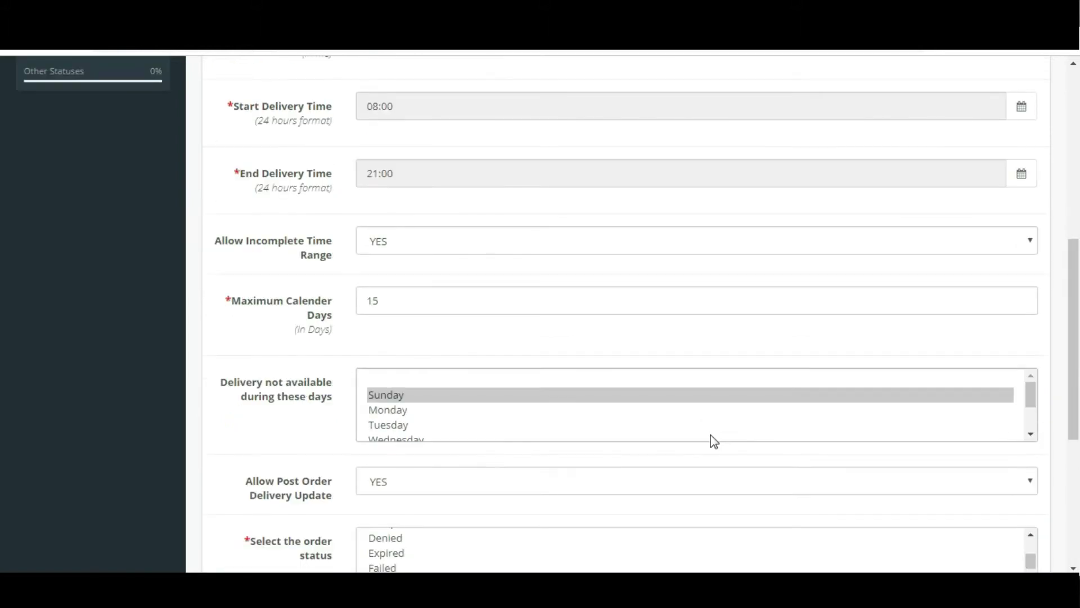
scroll(713, 441, up, 7)
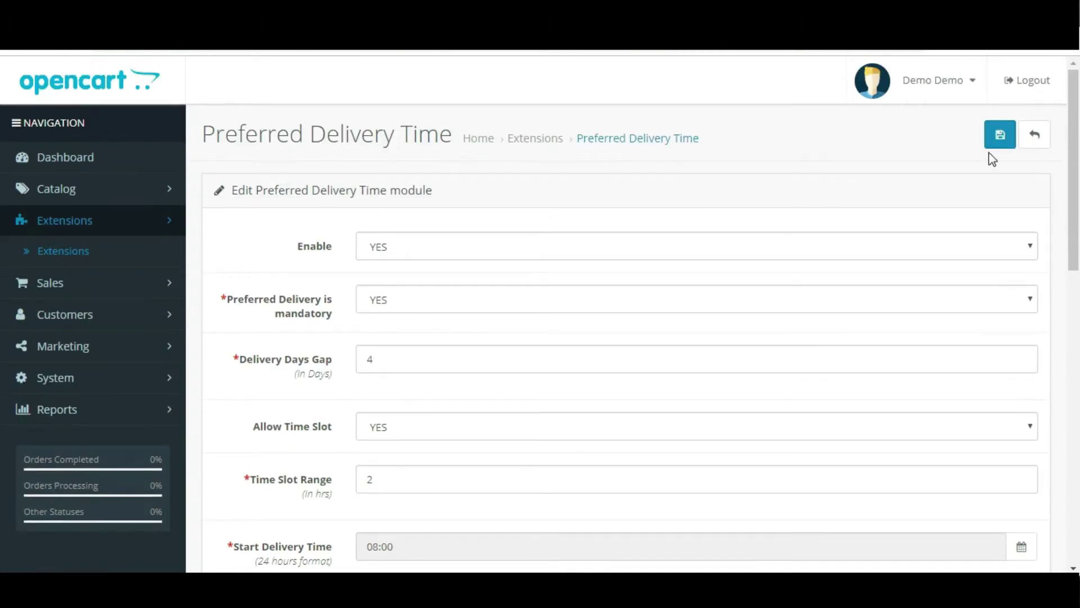
click(1000, 139)
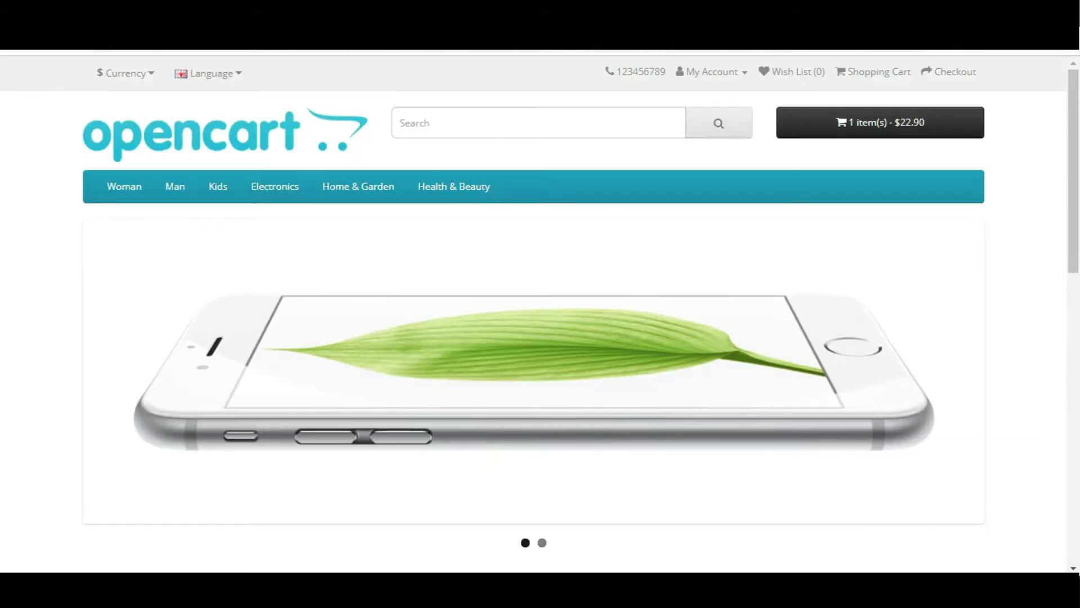
In the storefront, open the featured Basic T-Shirt and add it to the cart in color Black and size S.
scroll(523, 206, down, 6)
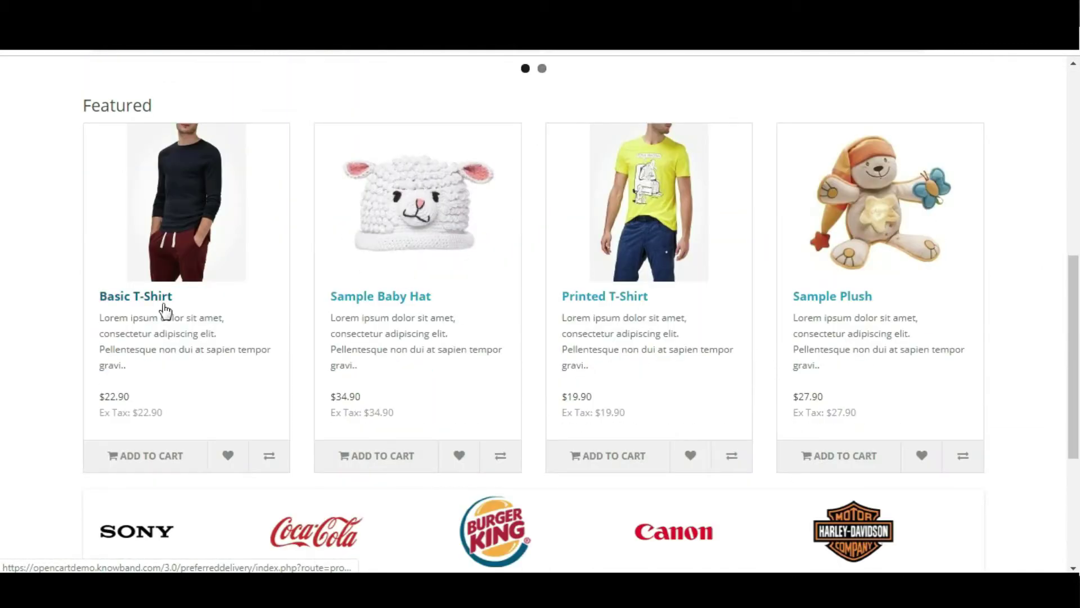
click(143, 299)
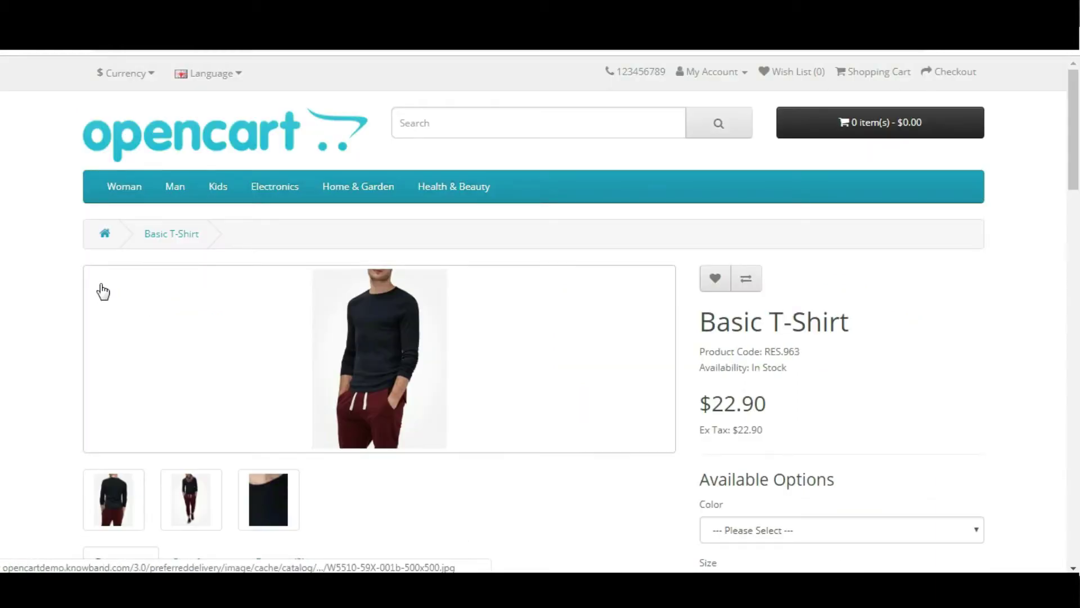
scroll(635, 415, down, 3)
click(780, 372)
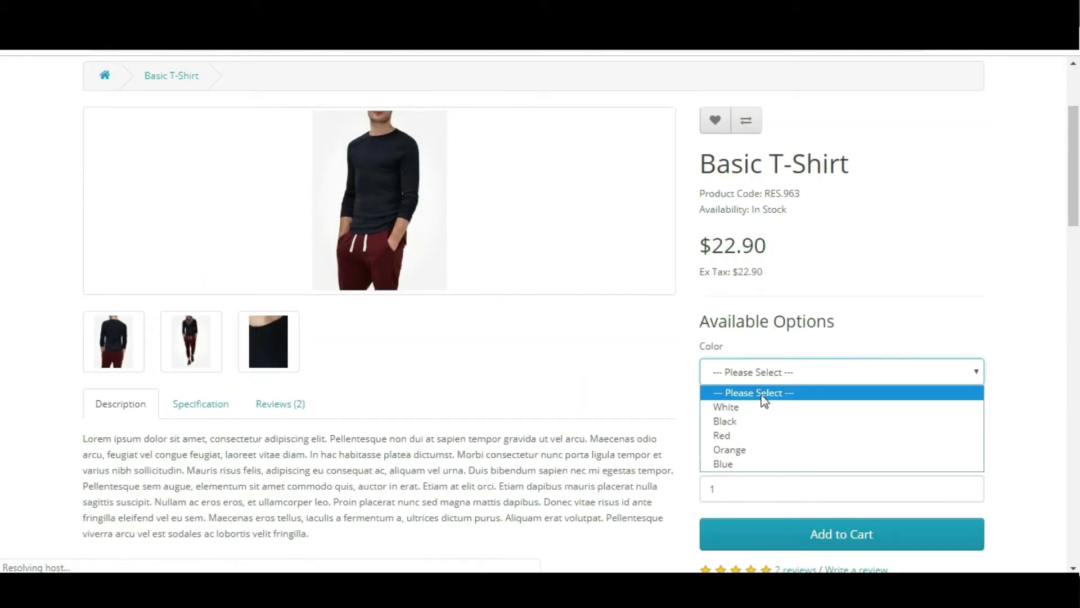
click(760, 395)
click(773, 374)
click(763, 422)
click(758, 433)
click(756, 463)
scroll(756, 460, down, 4)
click(814, 296)
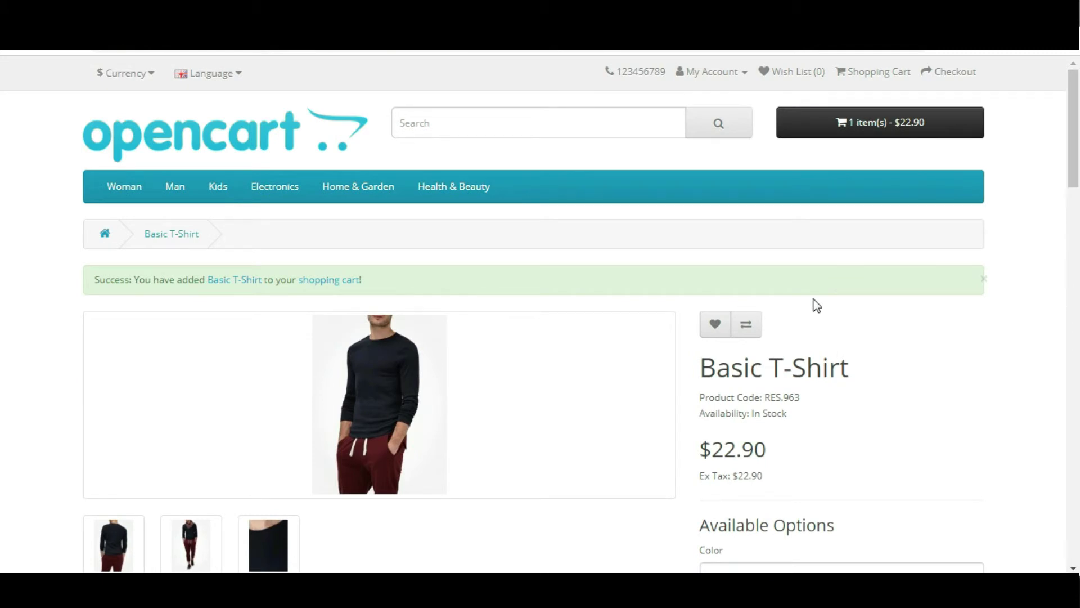
Open the shopping cart and fill in the post code under Estimate Shipping & Taxes.
click(309, 281)
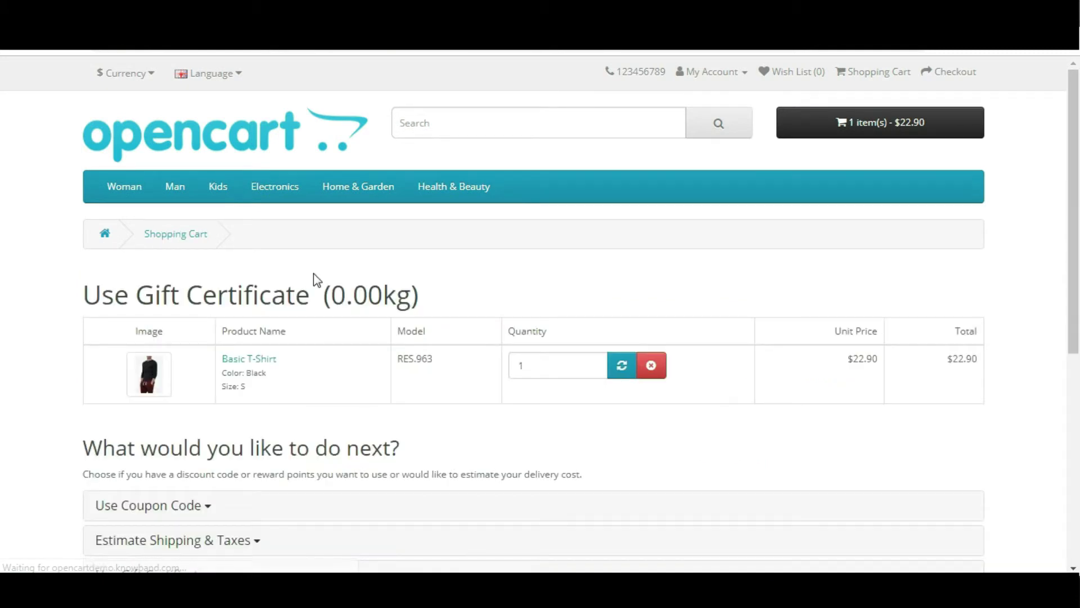
scroll(313, 273, down, 5)
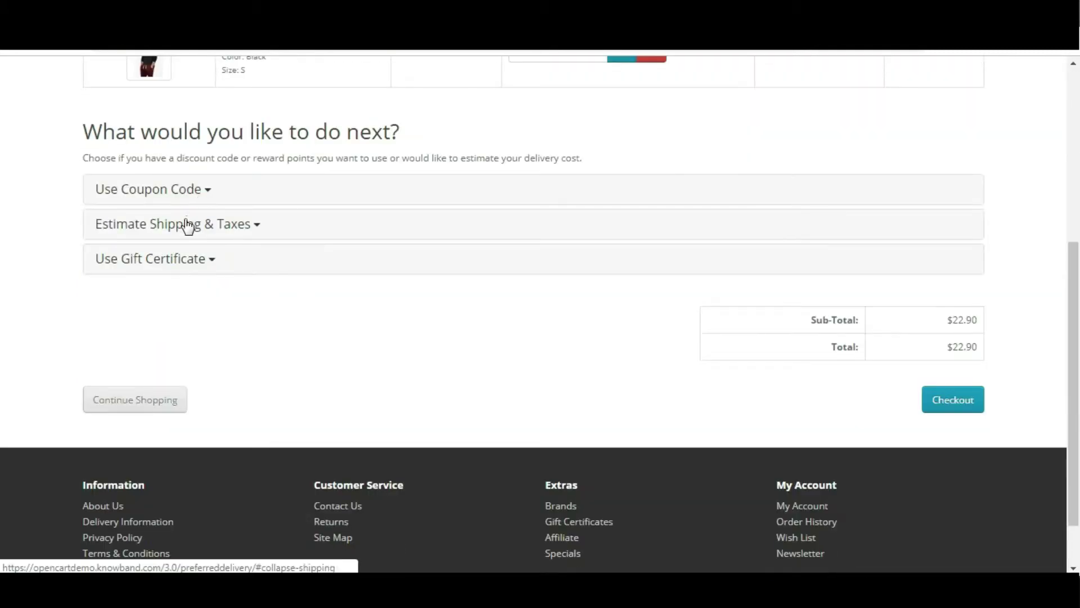
click(191, 188)
click(193, 274)
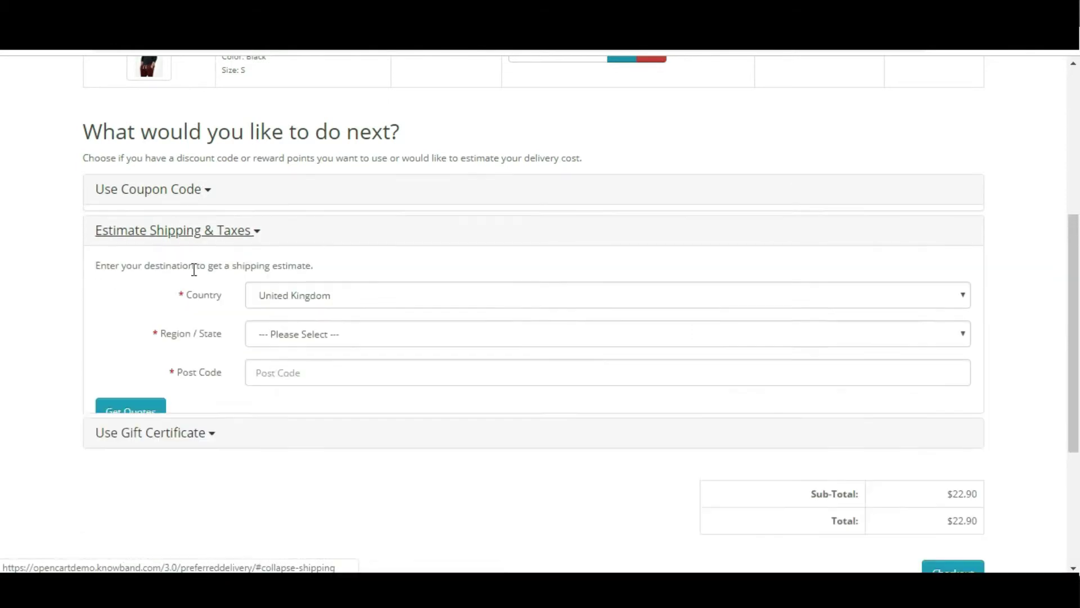
scroll(186, 348, down, 2)
click(290, 288)
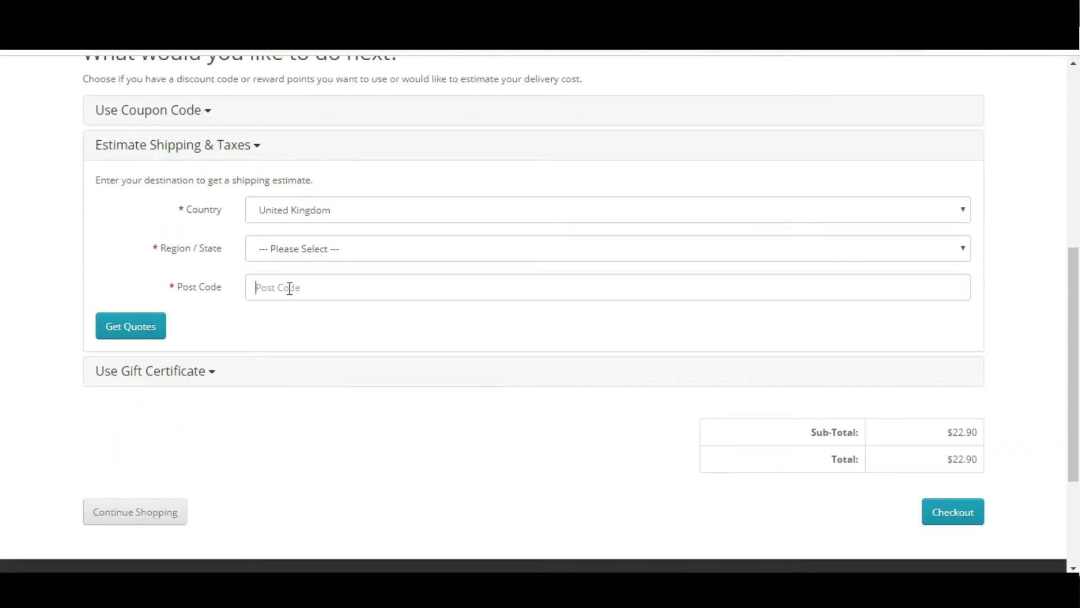
click(280, 321)
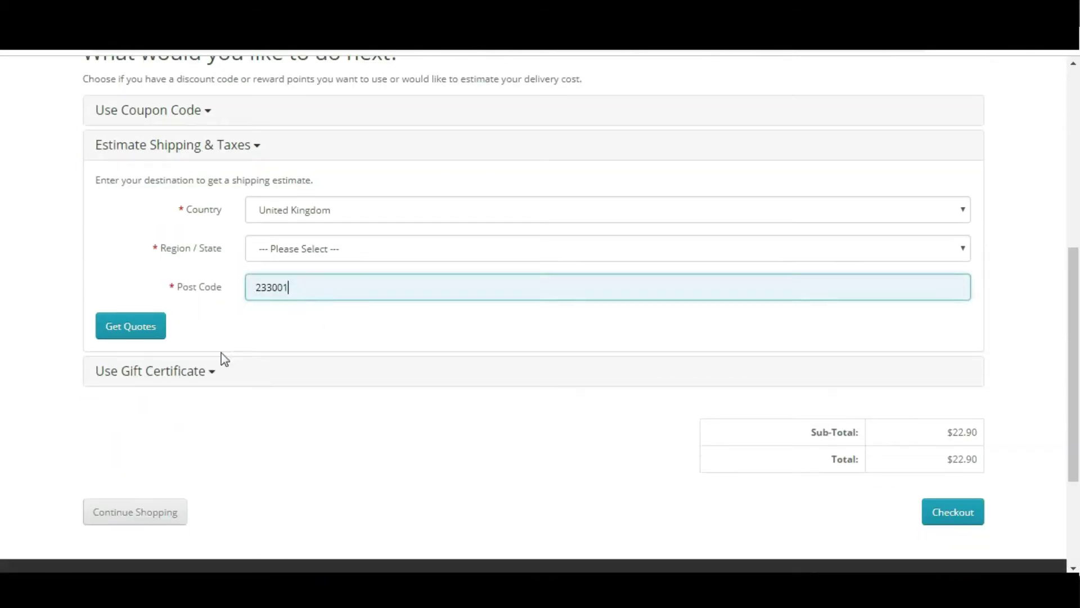
Expand the gift certificate section of the cart and proceed to checkout.
click(145, 370)
scroll(290, 280, down, 2)
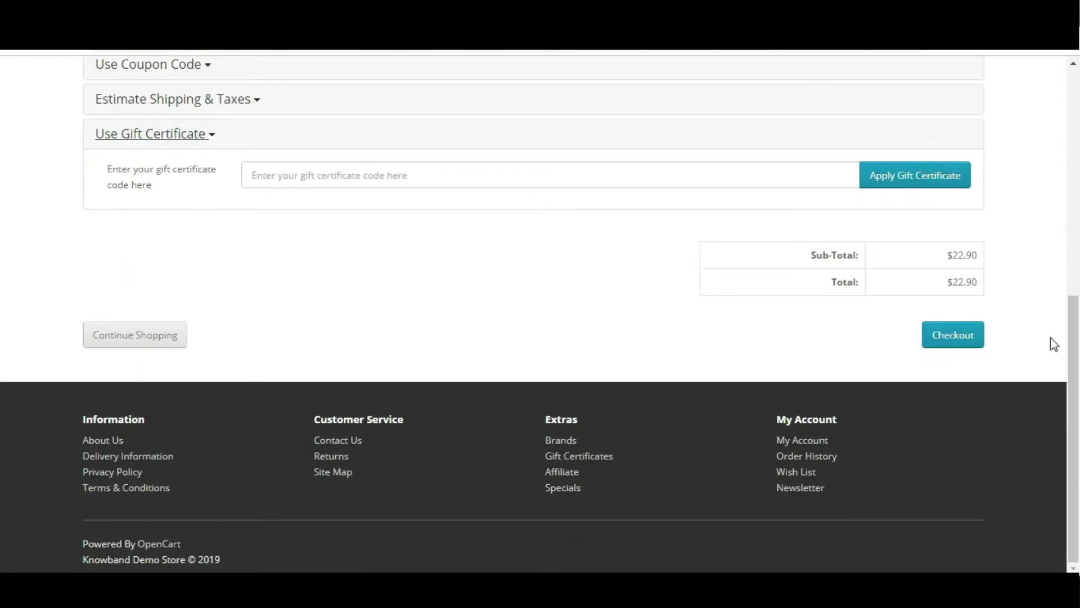
click(955, 340)
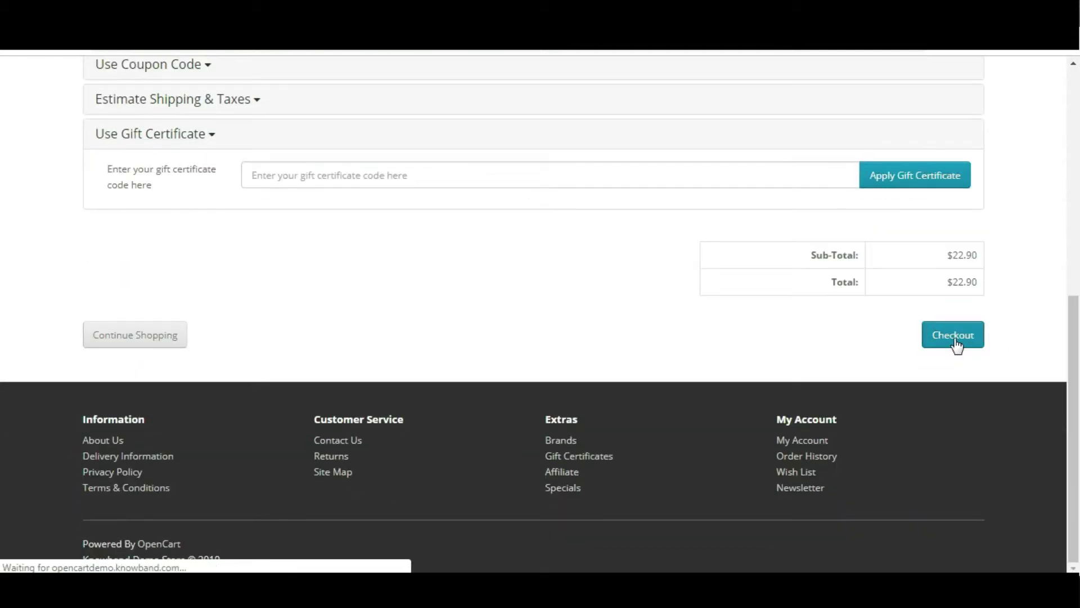
Continue checkout with a new registered account and fill in the customer's first name, last name, e-mail and telephone.
scroll(615, 326, down, 3)
scroll(613, 320, down, 4)
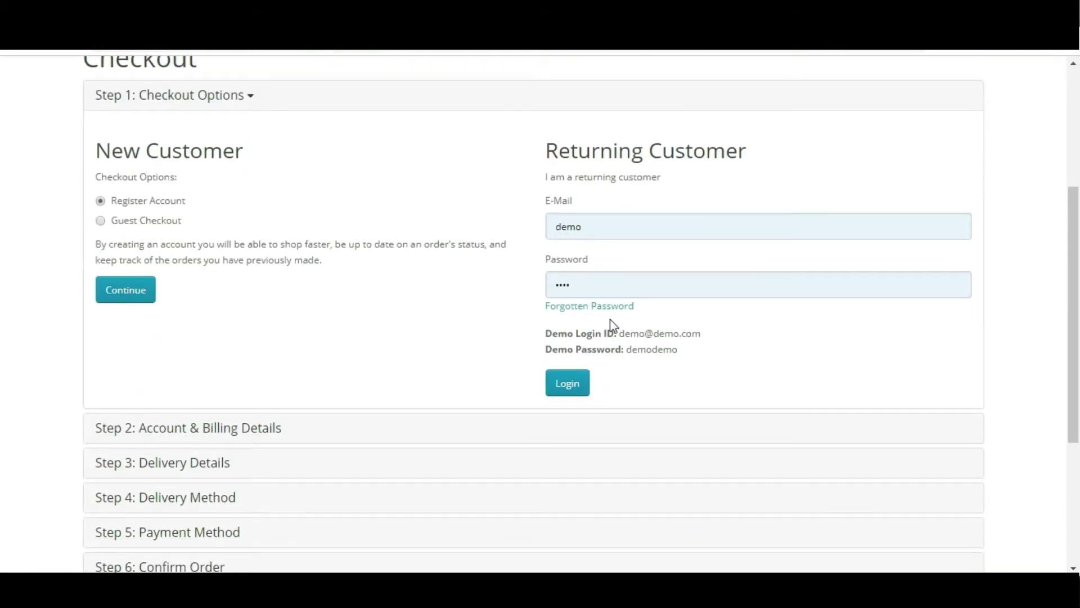
click(126, 137)
click(157, 235)
click(141, 269)
click(135, 291)
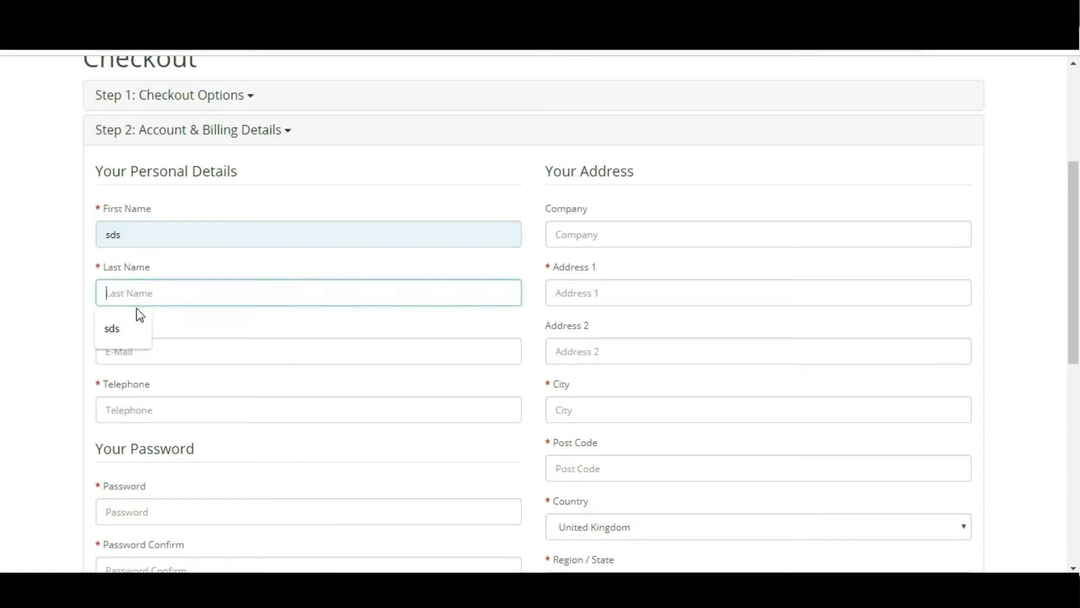
click(138, 327)
click(135, 343)
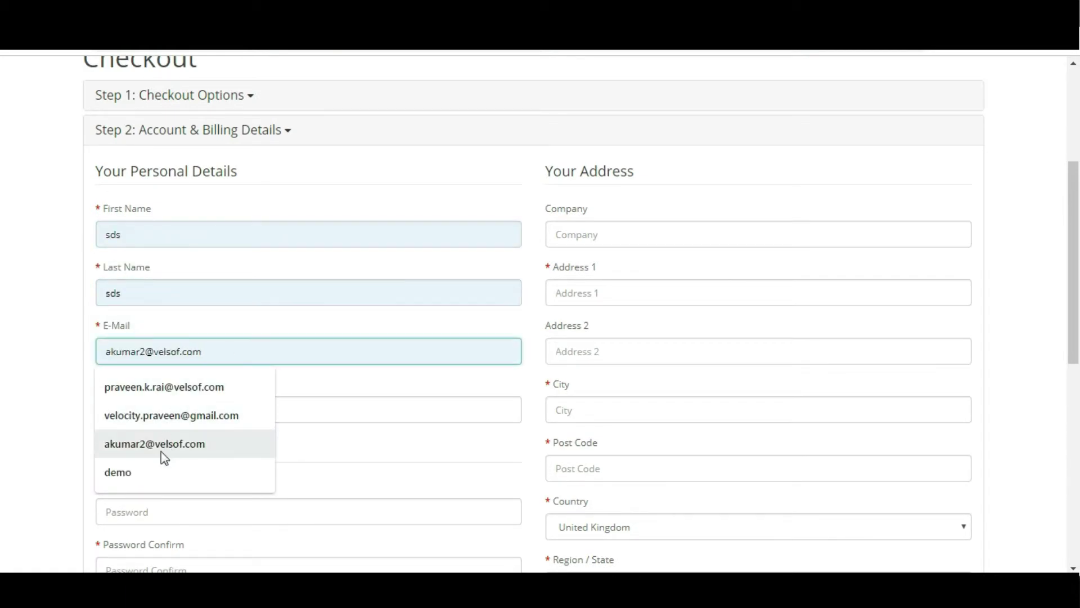
click(154, 473)
scroll(5, 371, down, 3)
click(114, 249)
click(141, 288)
Enter the same account password in the Password and Password Confirm fields.
click(148, 345)
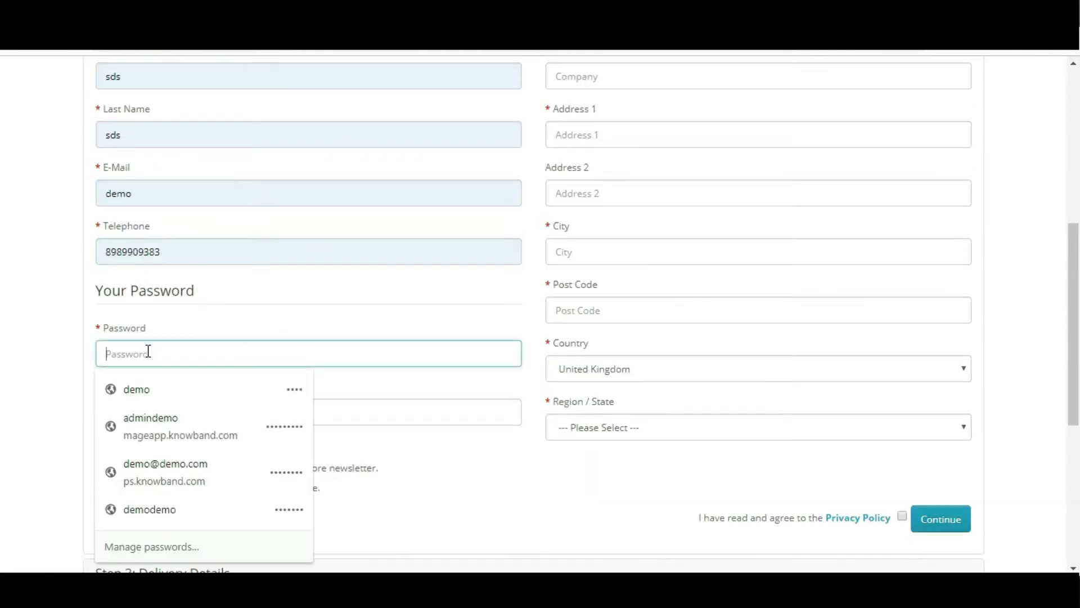
click(150, 387)
click(155, 409)
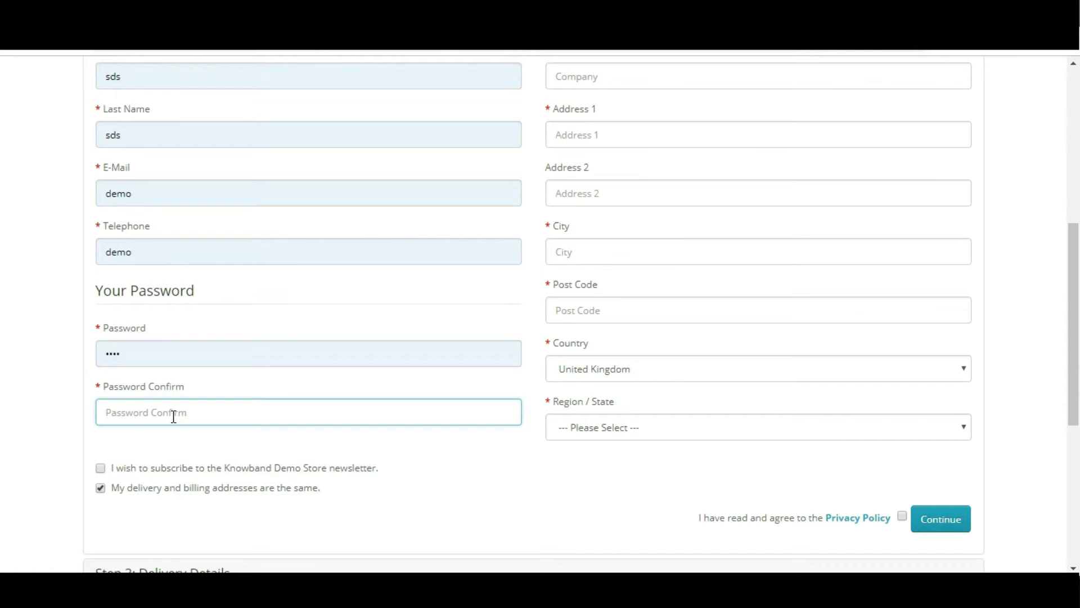
key(ctrl+v)
double_click(168, 355)
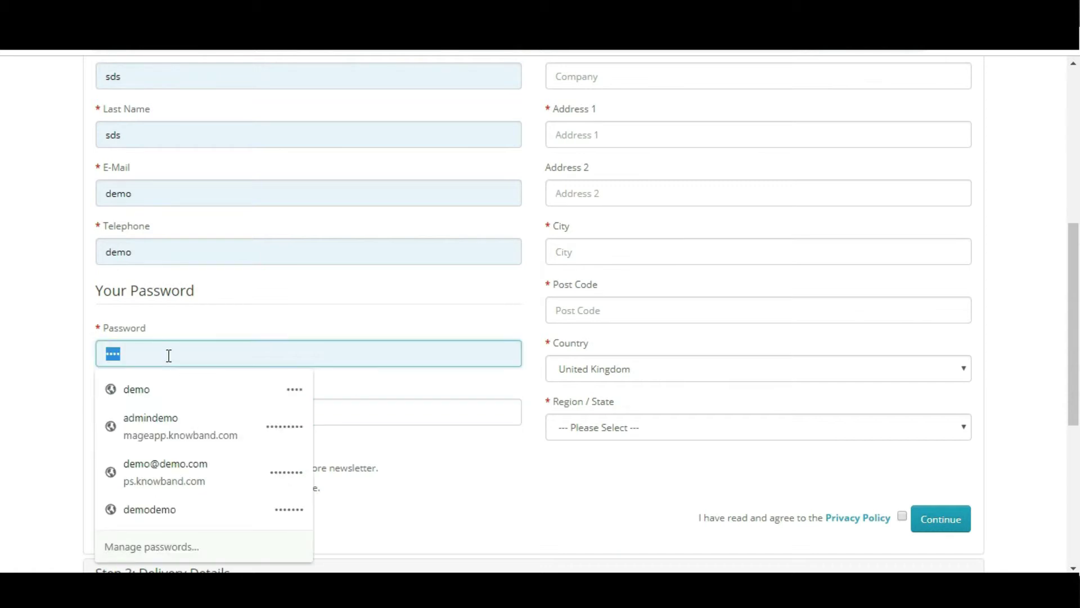
key(BackSpace)
key(ctrl+v)
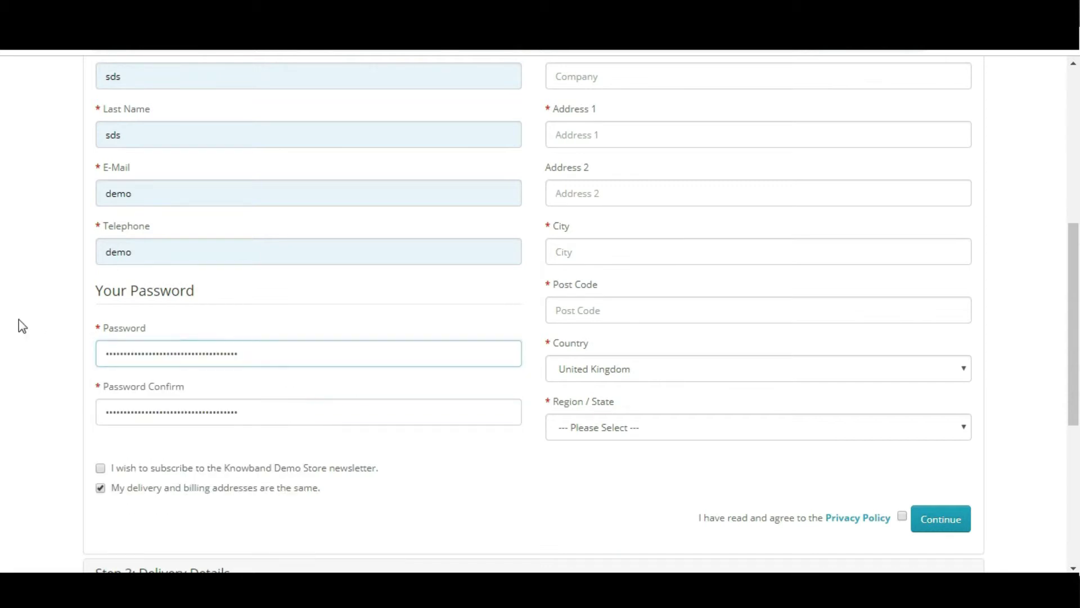
Fill in the customer's street address, city and post code in the billing address.
scroll(309, 299, up, 4)
click(604, 370)
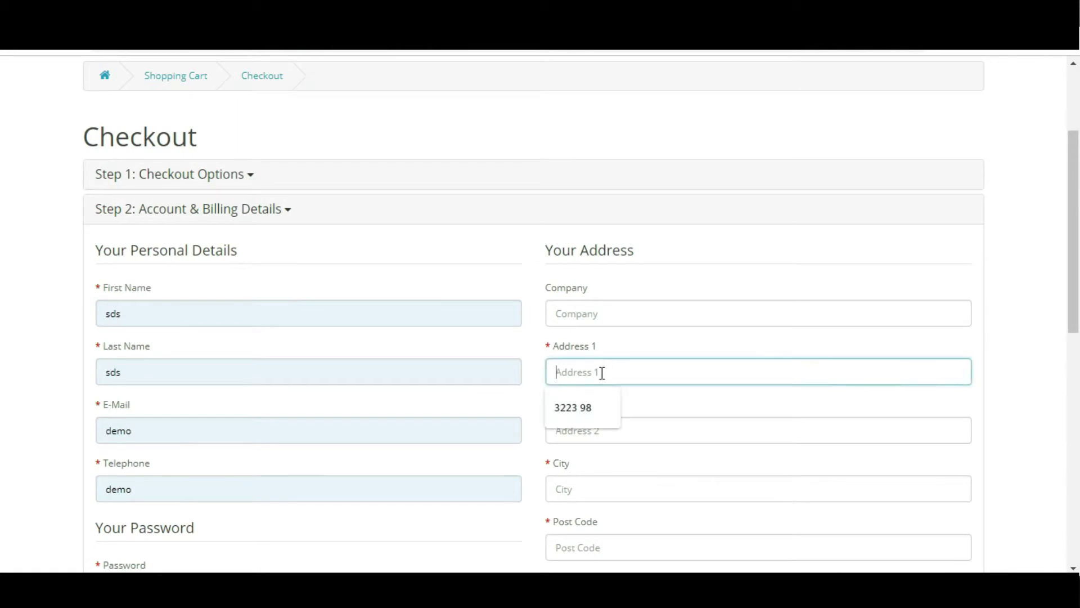
click(587, 408)
scroll(597, 410, down, 3)
click(597, 337)
click(593, 367)
click(599, 394)
click(599, 430)
scroll(598, 431, down, 1)
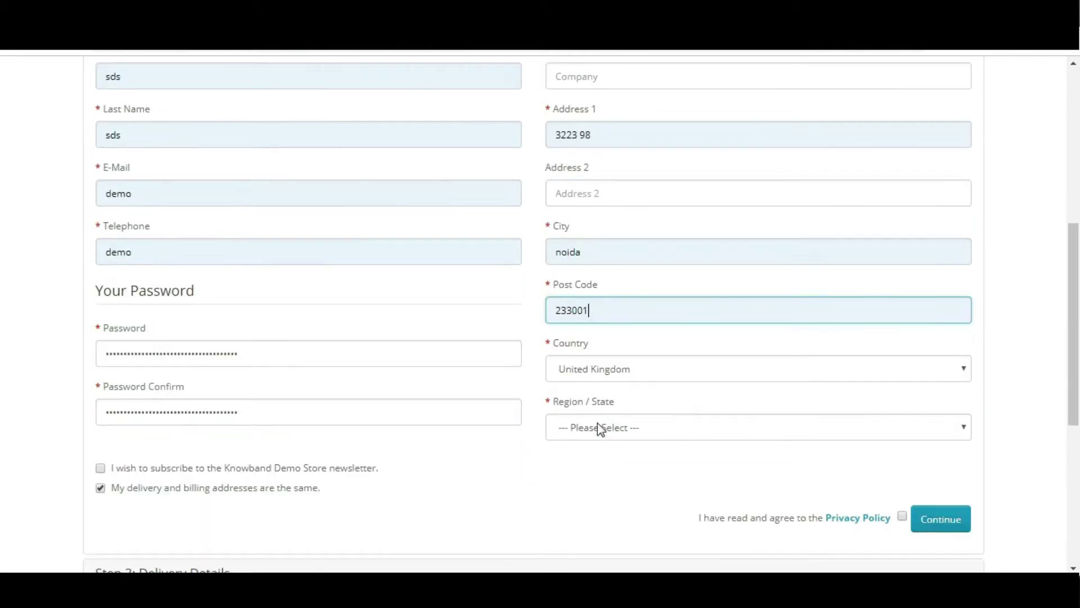
Set the billing country to Turks and Caicos Islands and check the region choices.
click(610, 369)
click(618, 278)
scroll(617, 299, down, 3)
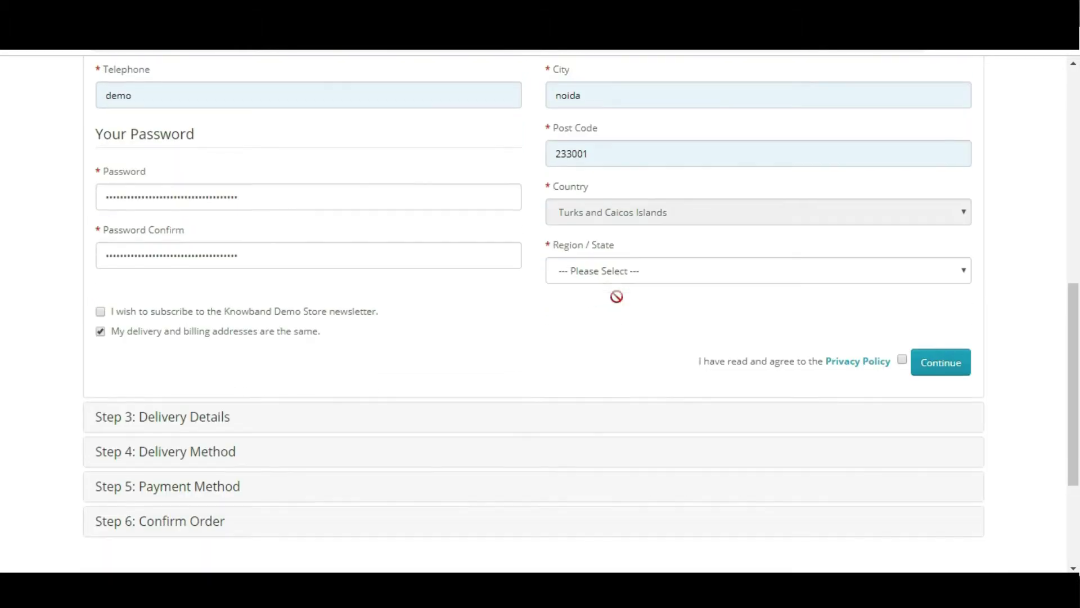
click(615, 274)
click(511, 345)
scroll(511, 346, down, 3)
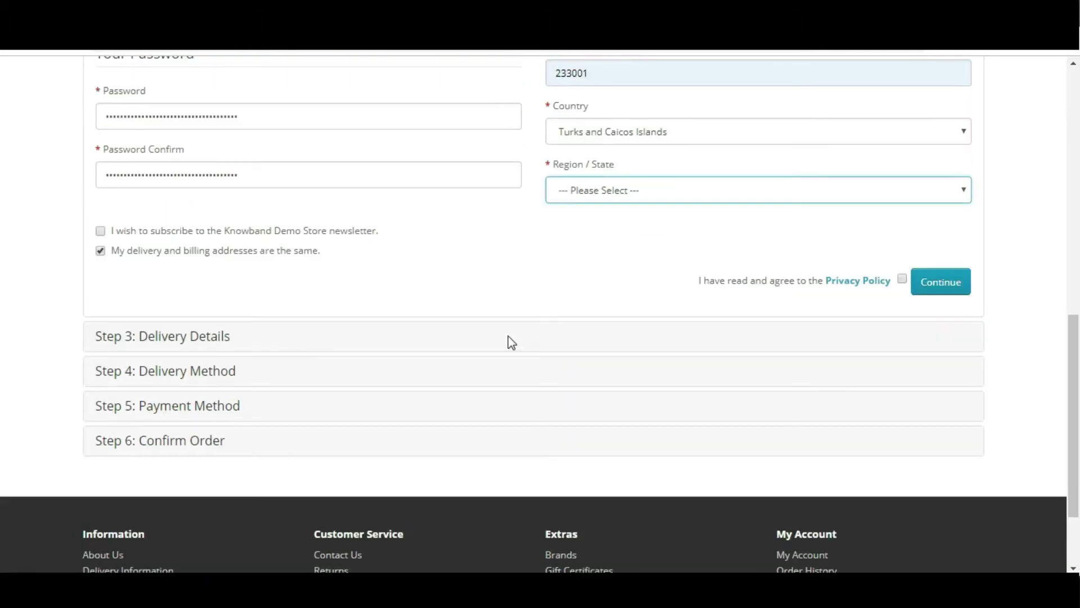
Agree to the Privacy Policy and set the region to East Caicos.
click(213, 266)
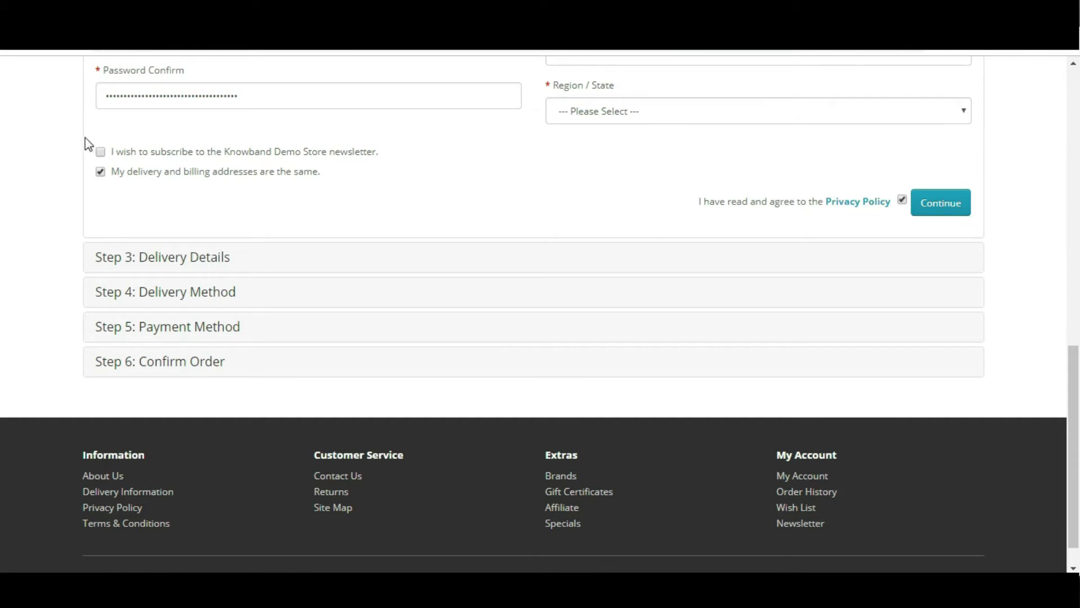
click(963, 202)
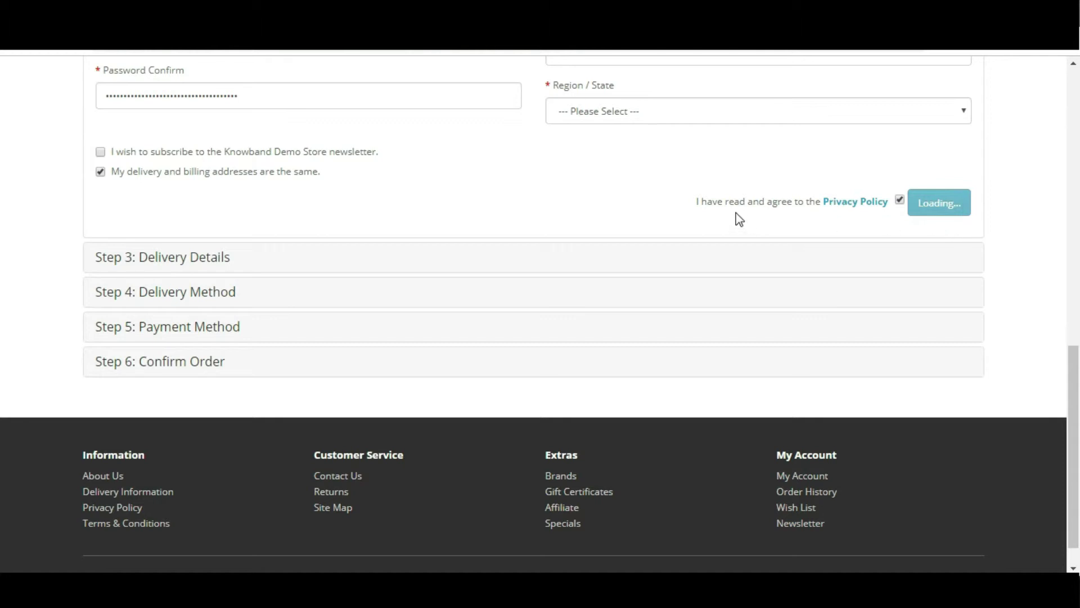
click(663, 98)
click(629, 158)
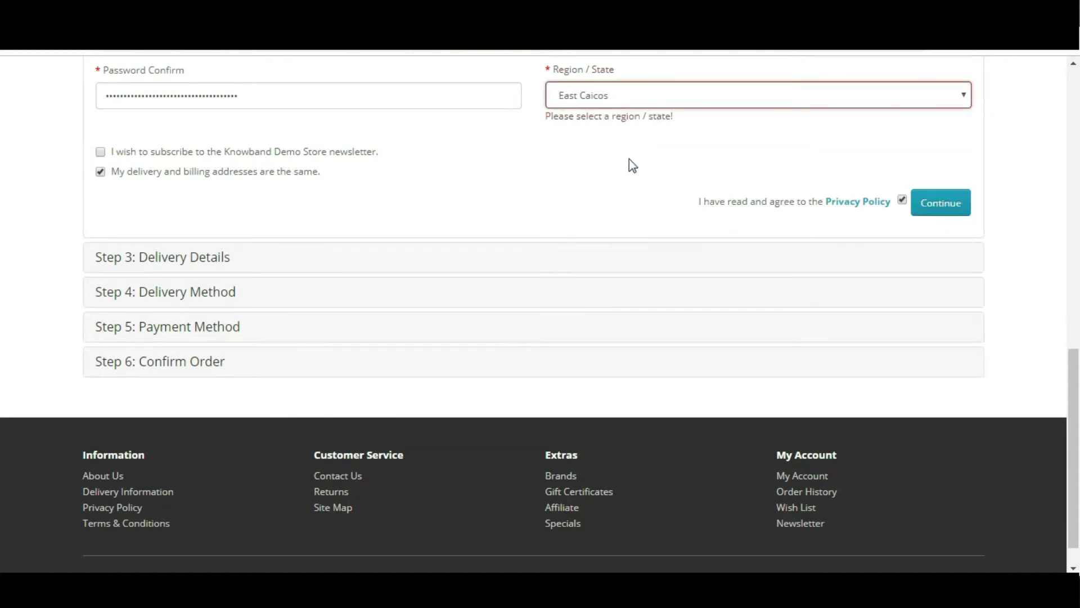
Try to submit the account and billing details.
click(941, 203)
scroll(504, 188, down, 1)
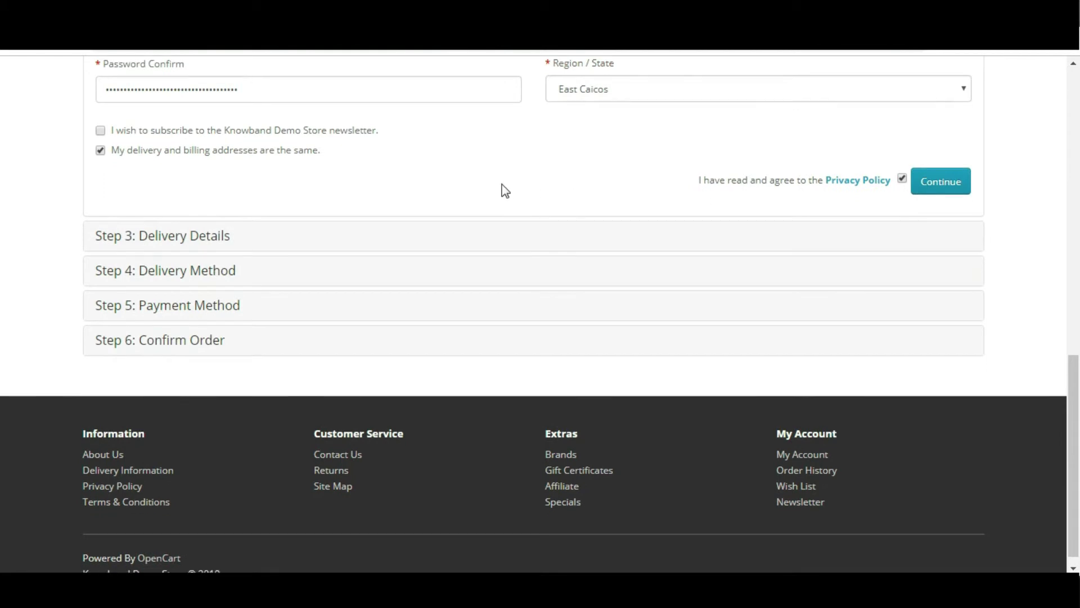
click(951, 168)
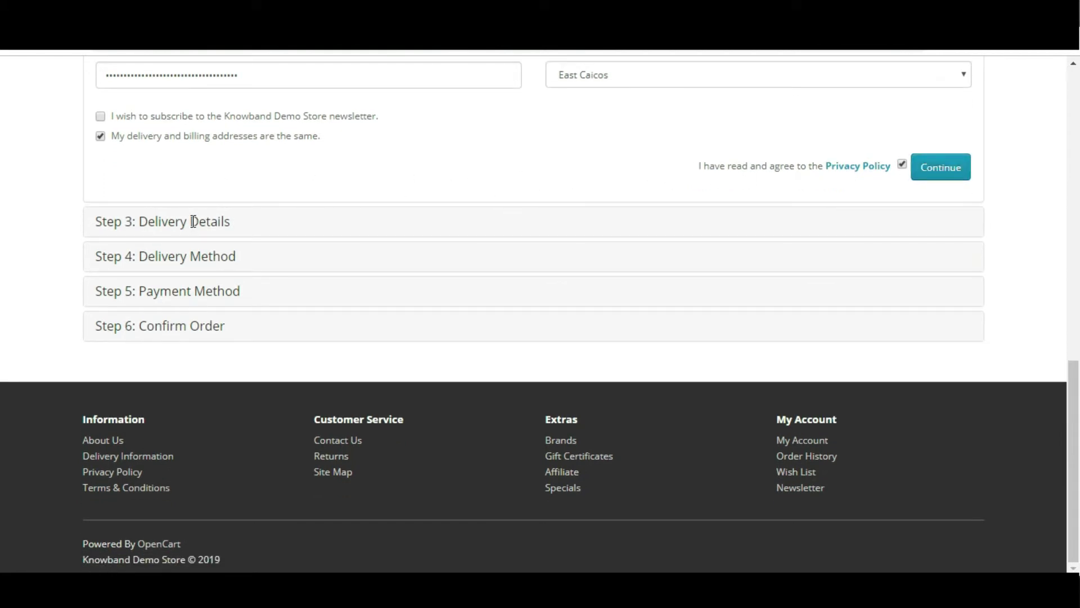
click(963, 167)
Complete the customer's e-mail address with a domain, submit the account and billing details, and dismiss the browser's password prompt.
scroll(930, 215, up, 8)
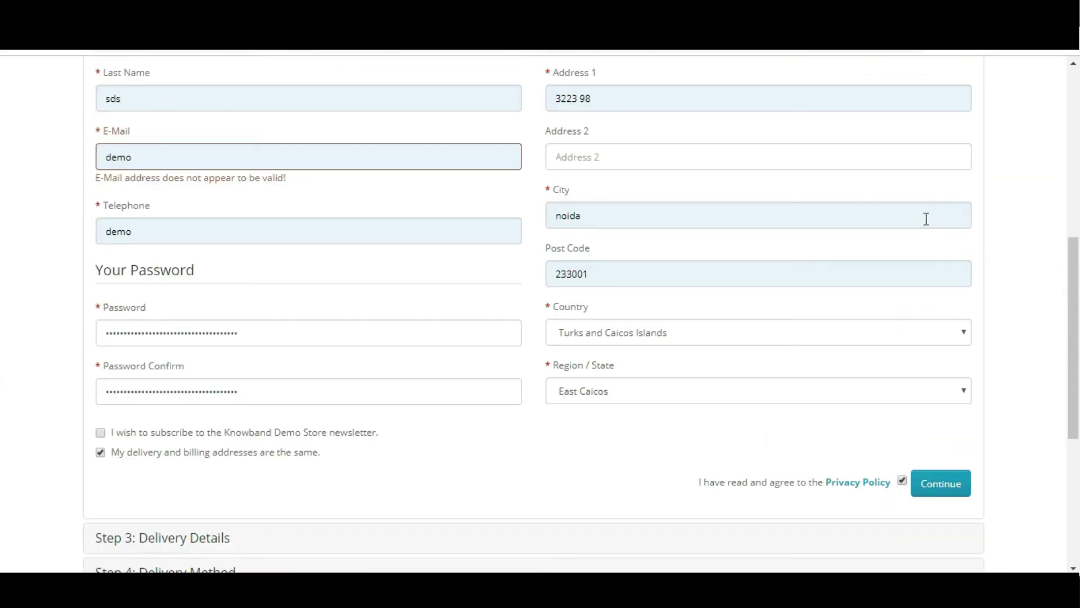
click(198, 317)
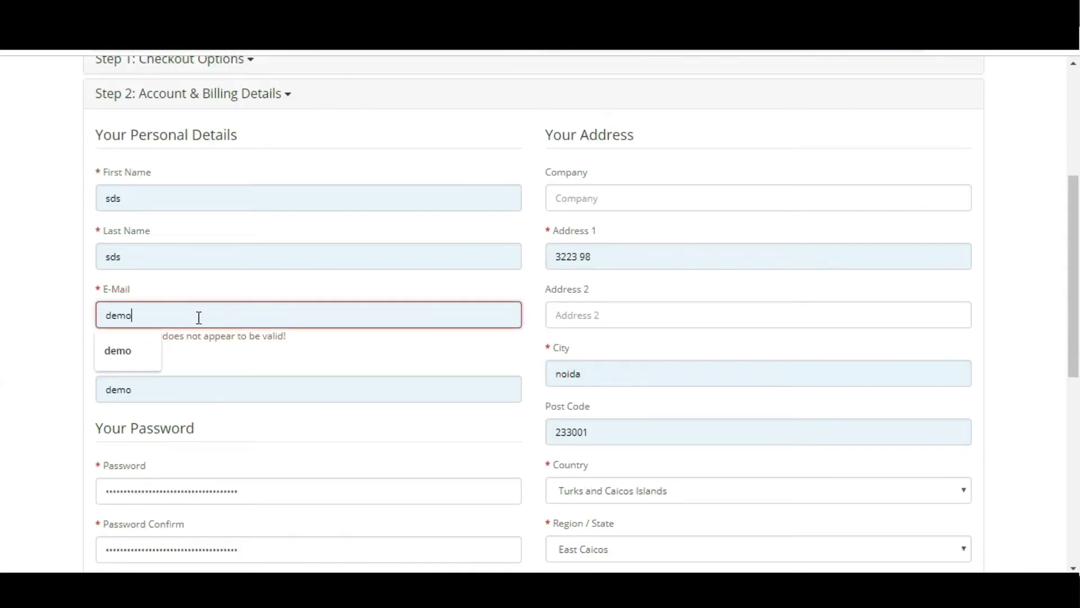
text(@gmail.)
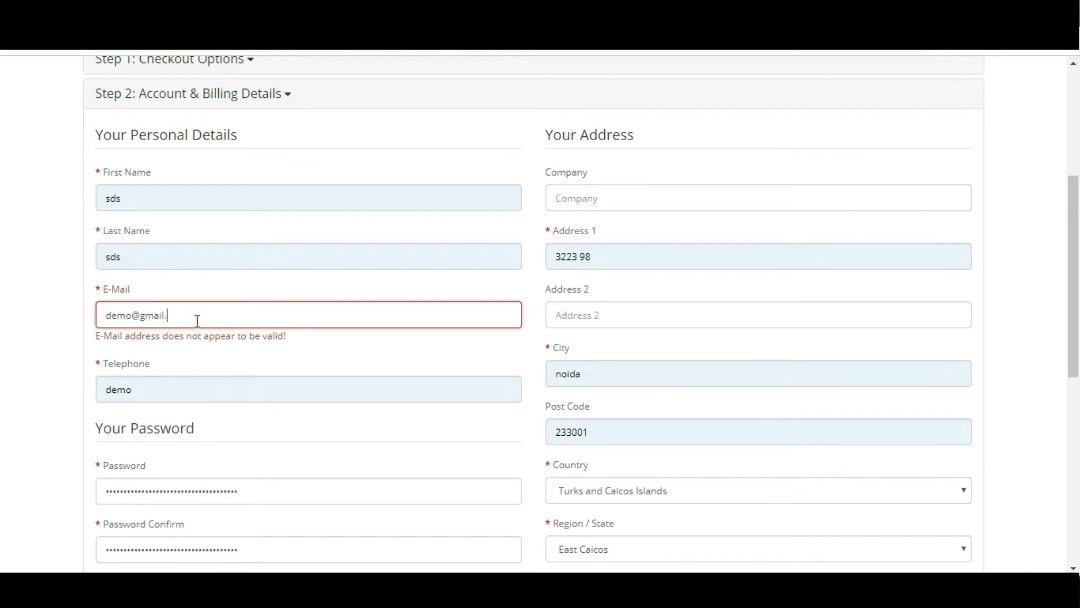
click(45, 335)
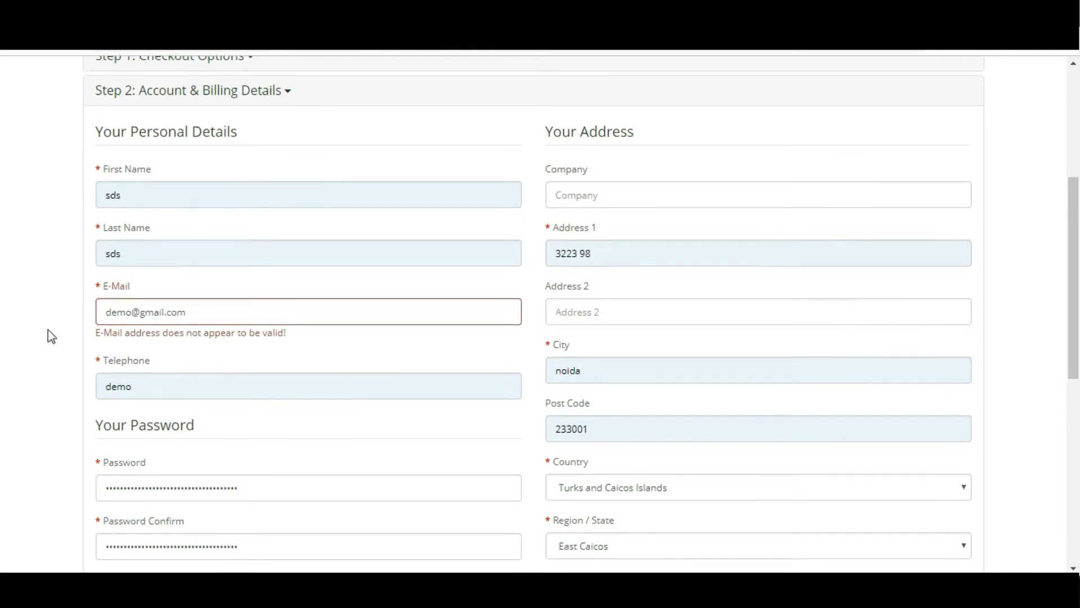
scroll(60, 336, down, 8)
click(934, 170)
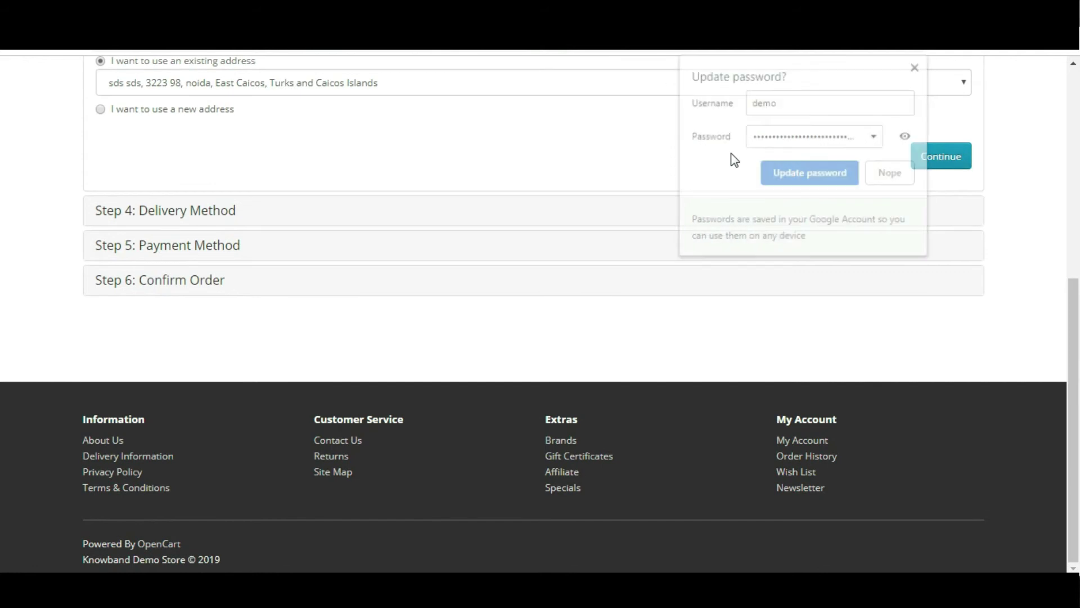
click(865, 172)
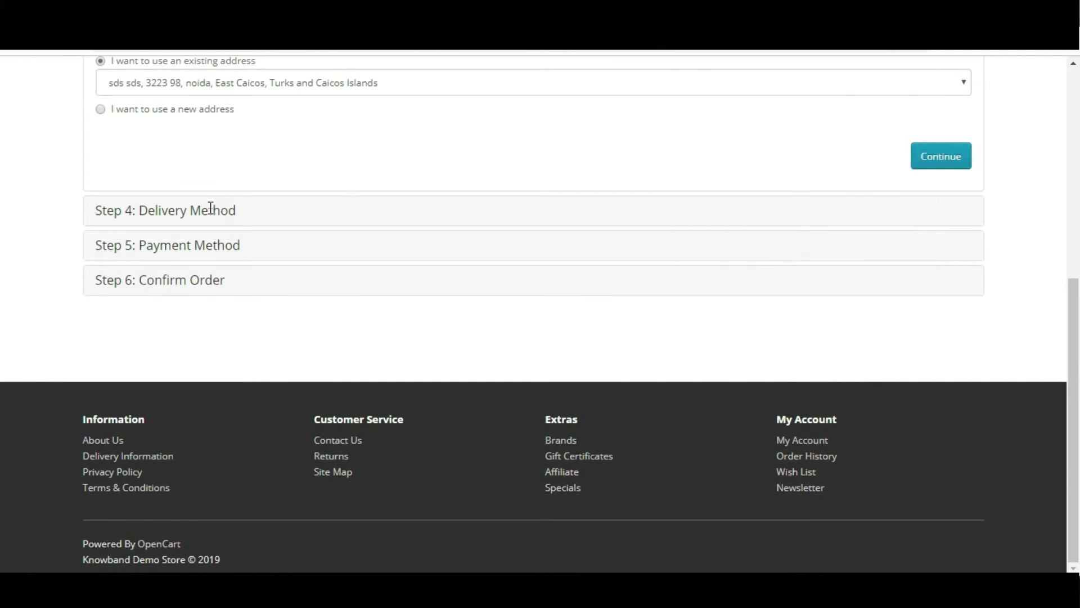
Use the existing address for delivery and proceed to the Delivery Method section.
scroll(190, 198, up, 3)
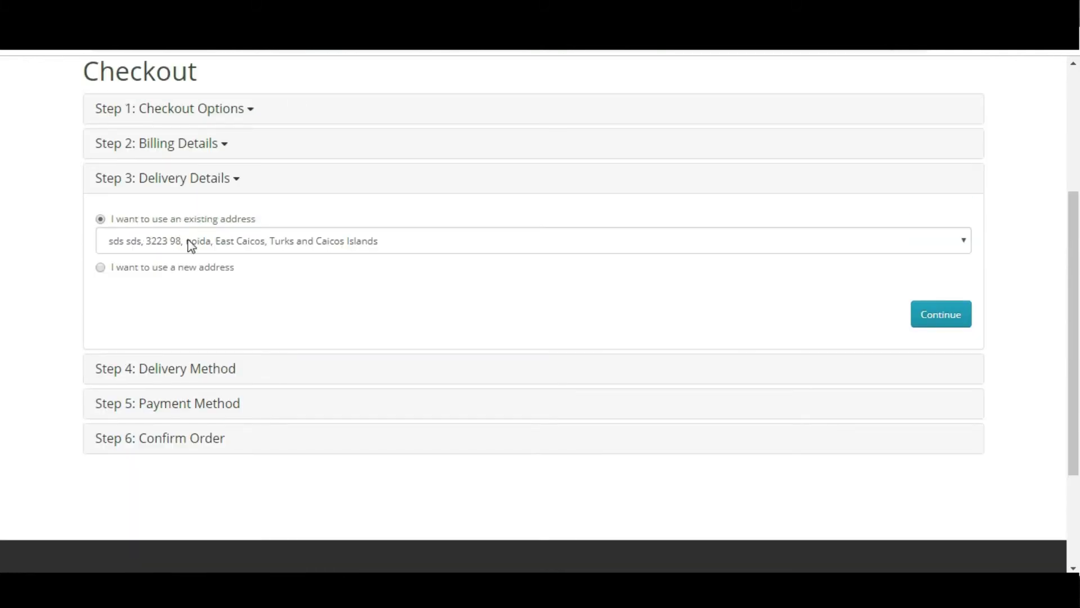
click(923, 311)
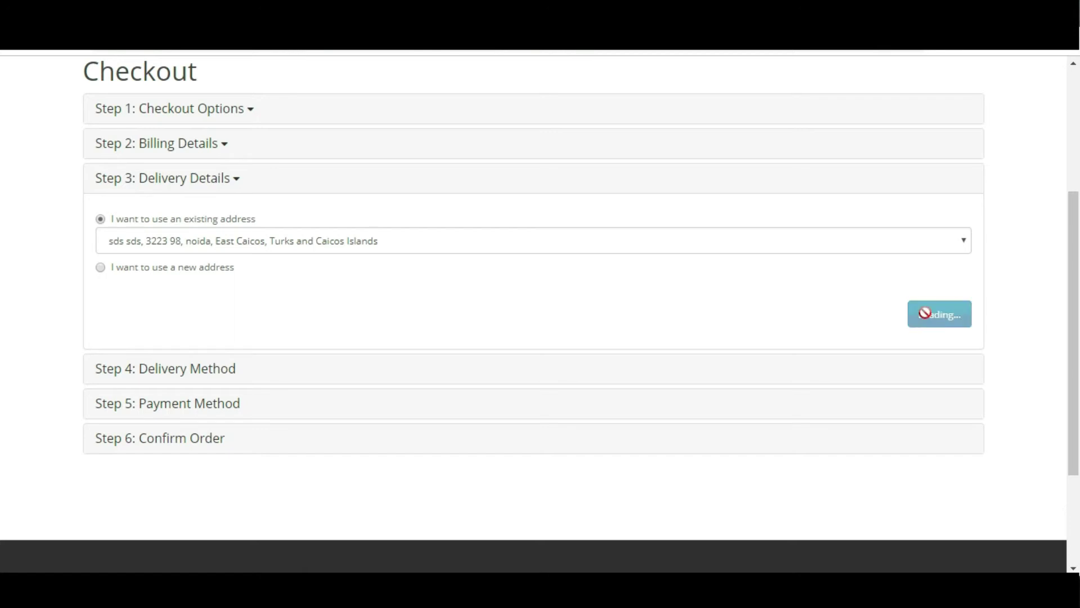
scroll(212, 264, down, 1)
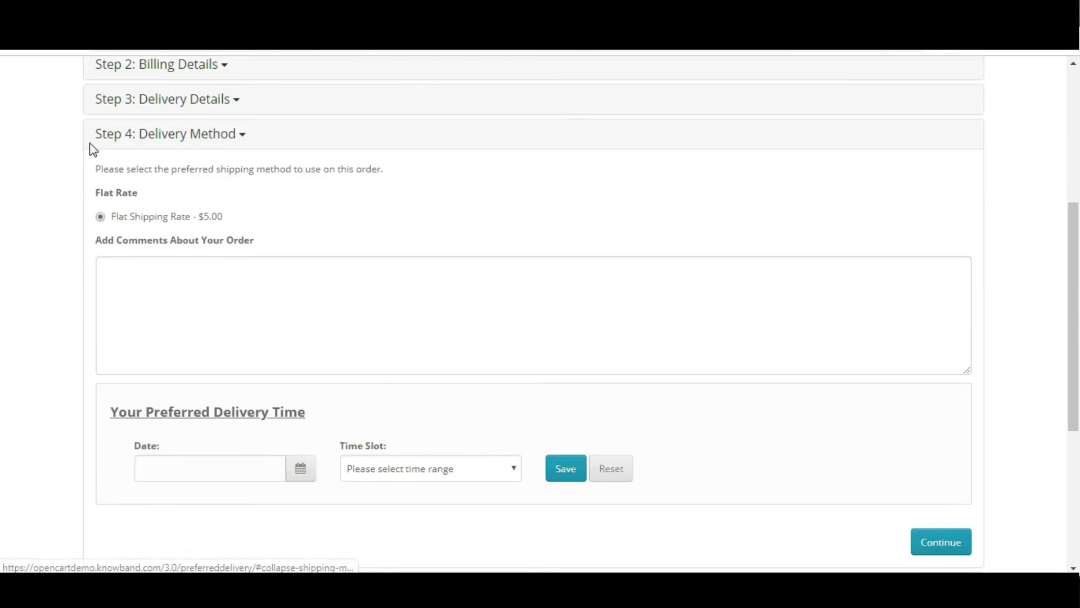
drag(93, 143, 231, 143)
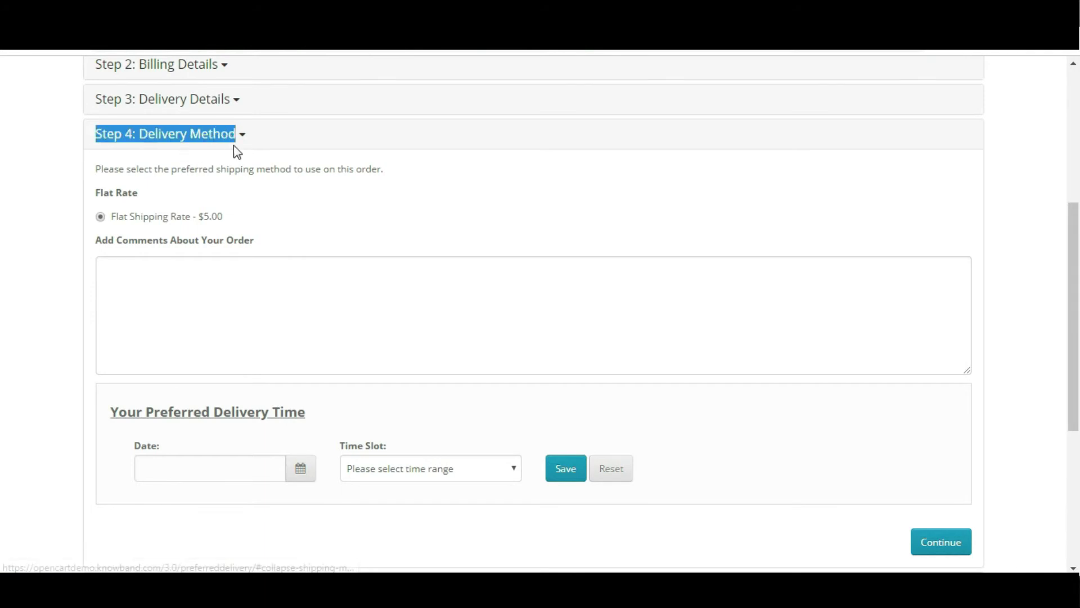
click(251, 143)
scroll(205, 297, down, 2)
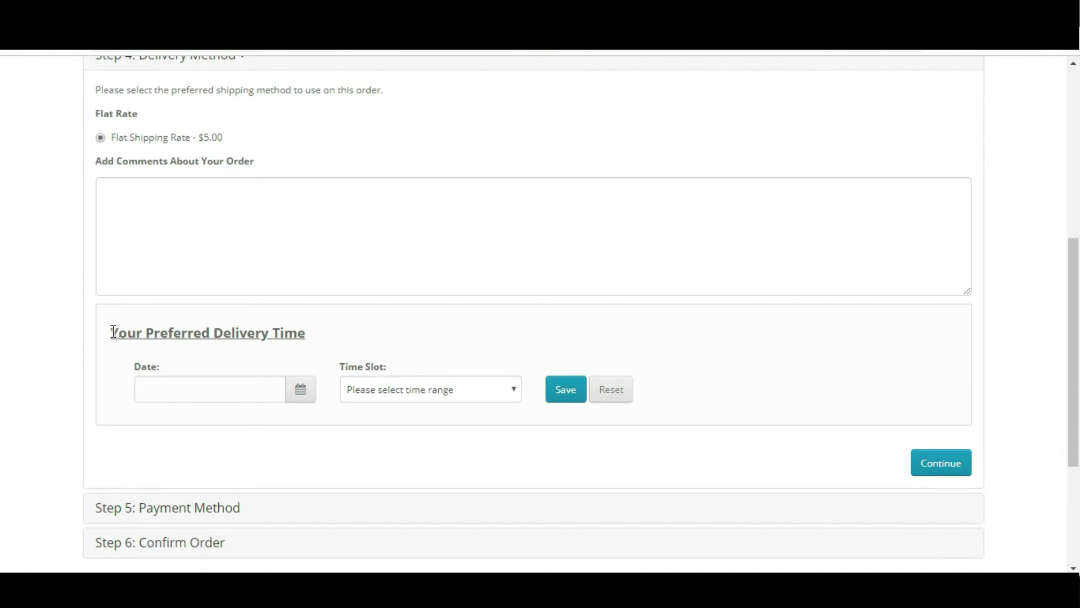
Set the preferred delivery date to 2019-04-03 and view the available time slots.
drag(113, 331, 310, 339)
click(315, 339)
click(299, 397)
click(407, 404)
click(308, 394)
click(383, 358)
click(481, 400)
click(297, 461)
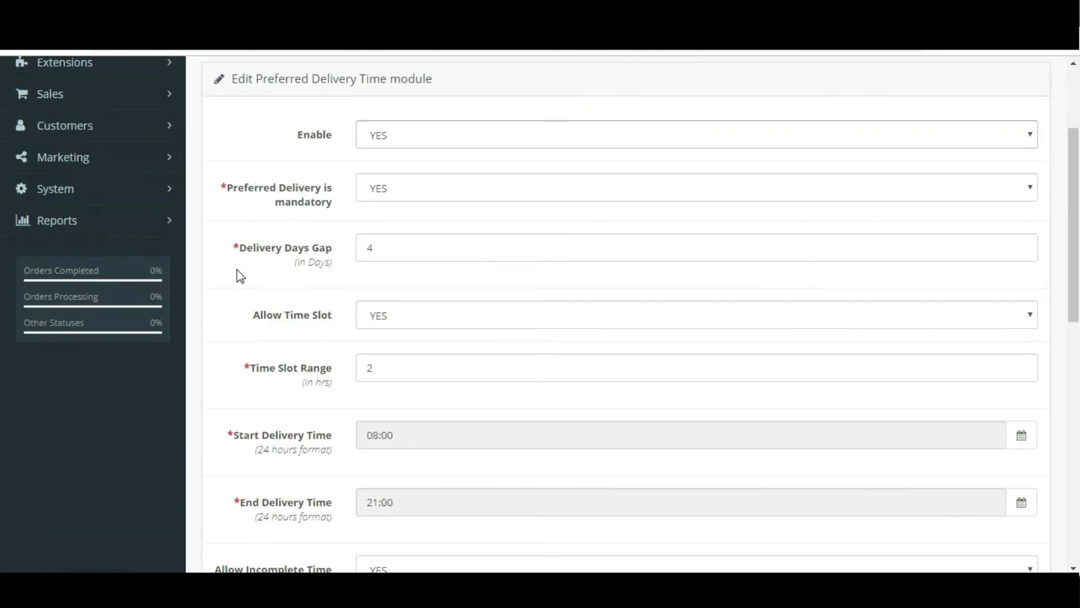
In the admin module settings, examine the Time Slot Range, Start Delivery Time and End Delivery Time.
scroll(257, 310, down, 2)
drag(251, 301, 274, 295)
click(248, 328)
mouse_move(232, 363)
mouse_down()
mouse_move(298, 365)
mouse_move(235, 366)
mouse_up()
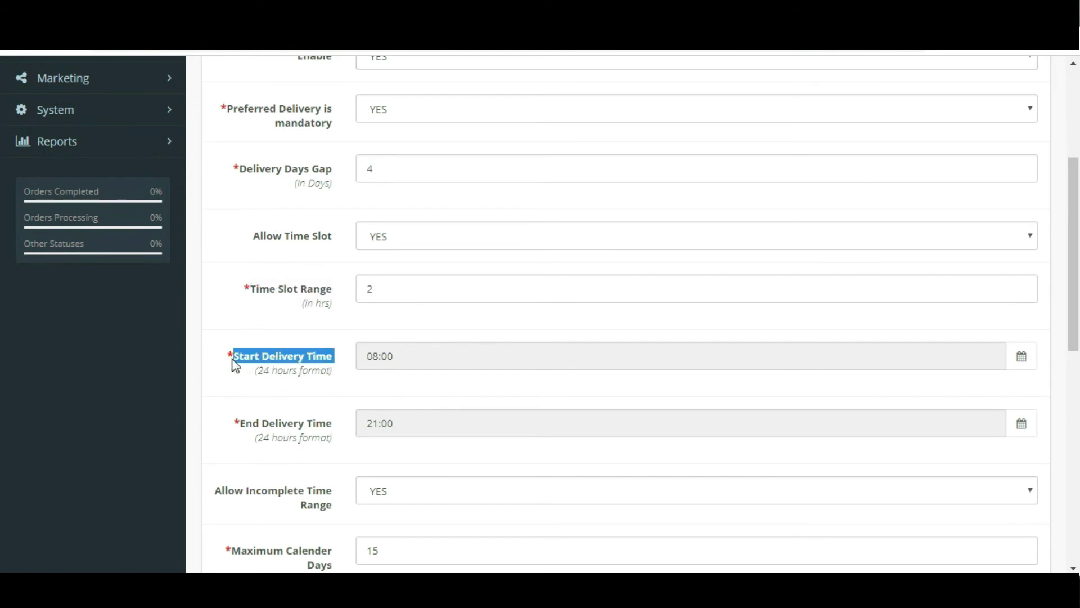
drag(248, 430, 330, 423)
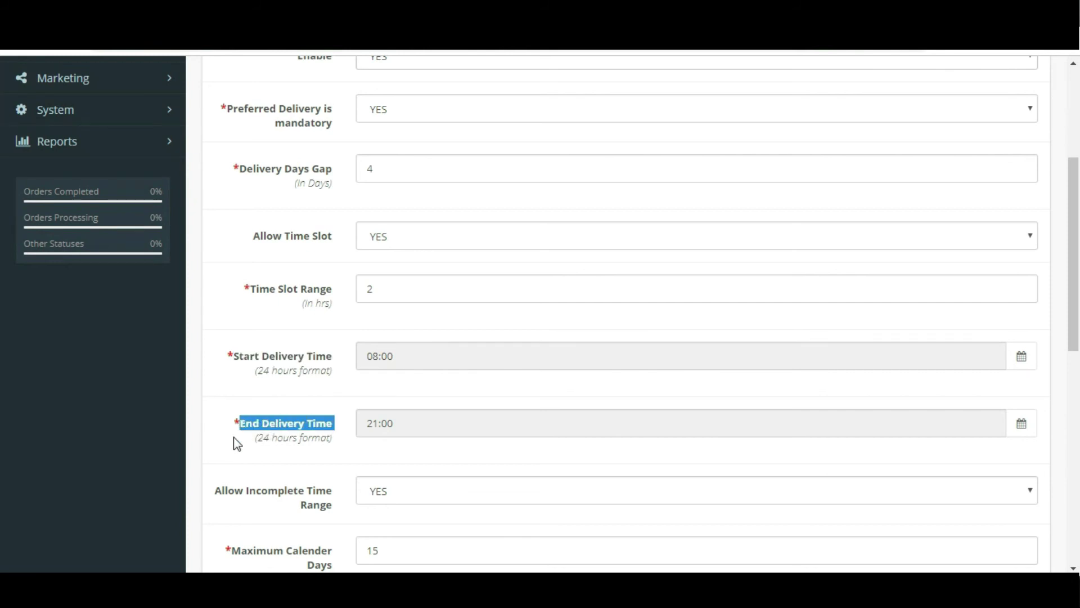
click(234, 436)
click(386, 436)
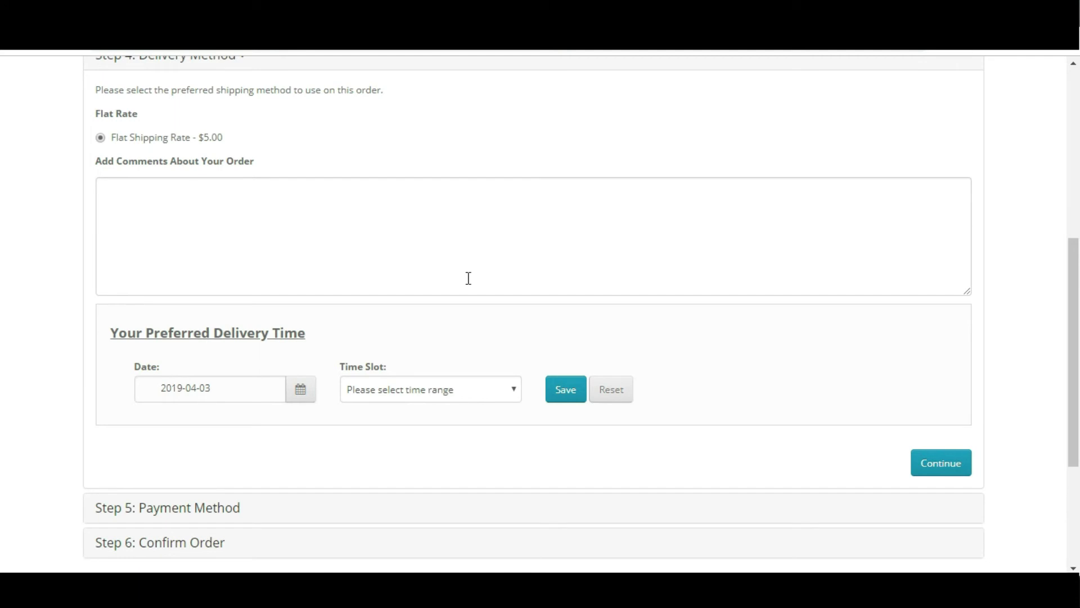
In the storefront checkout, try to save the preferred delivery time and continue without choosing a time slot.
scroll(466, 287, down, 2)
click(459, 311)
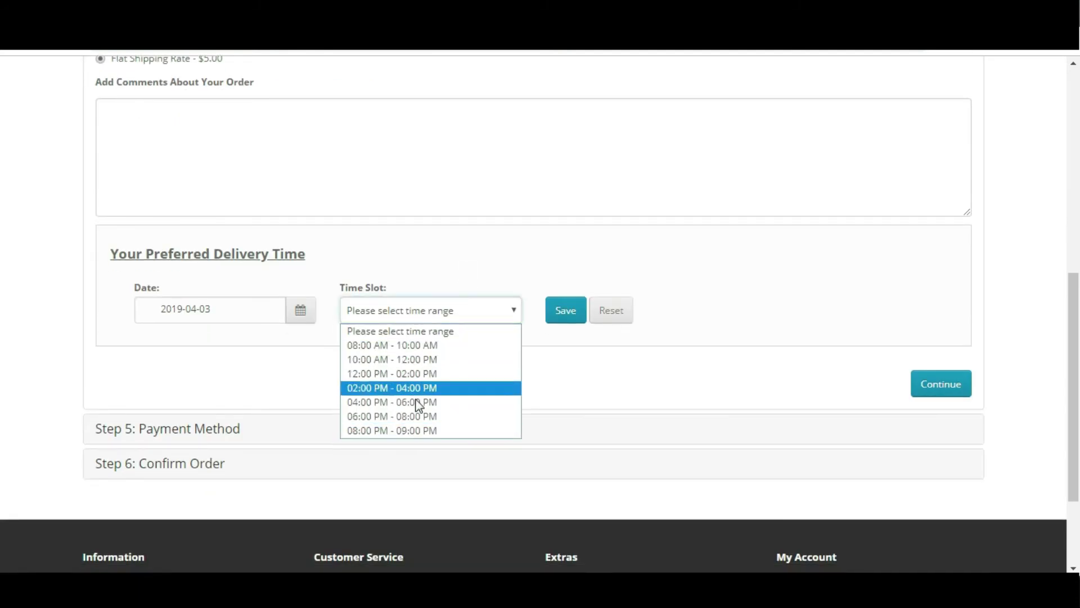
click(588, 313)
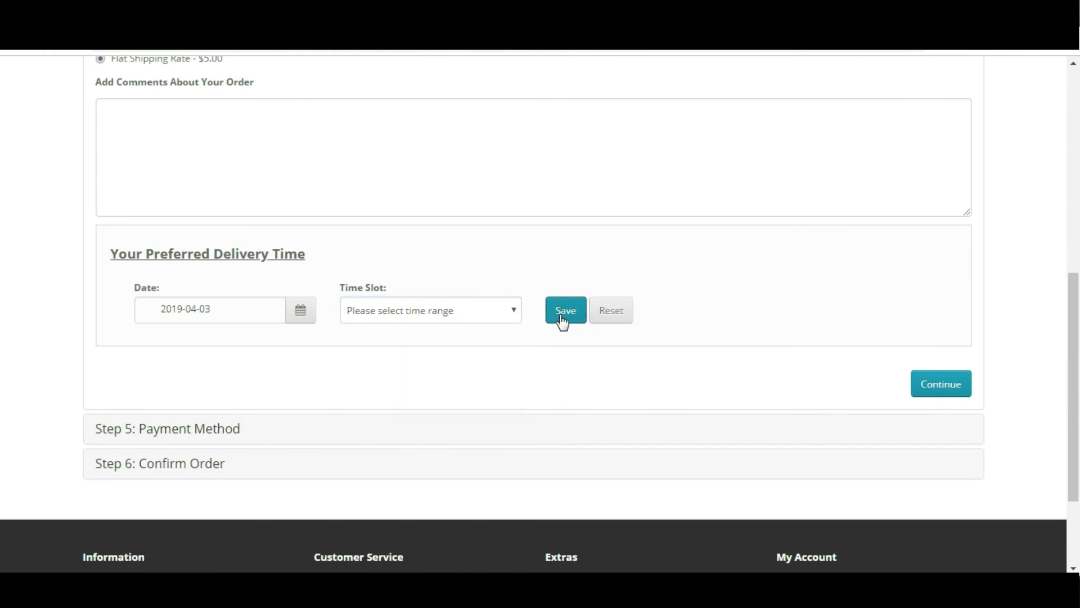
click(951, 391)
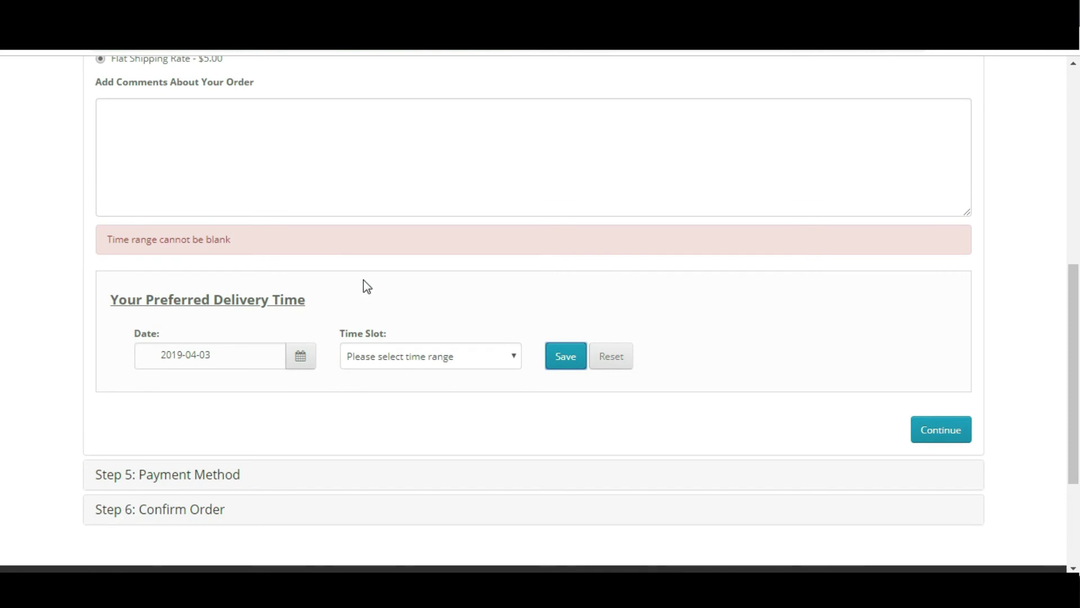
Set the delivery time slot to 08:00 AM - 10:00 AM and try to continue without saving it.
click(394, 360)
click(419, 392)
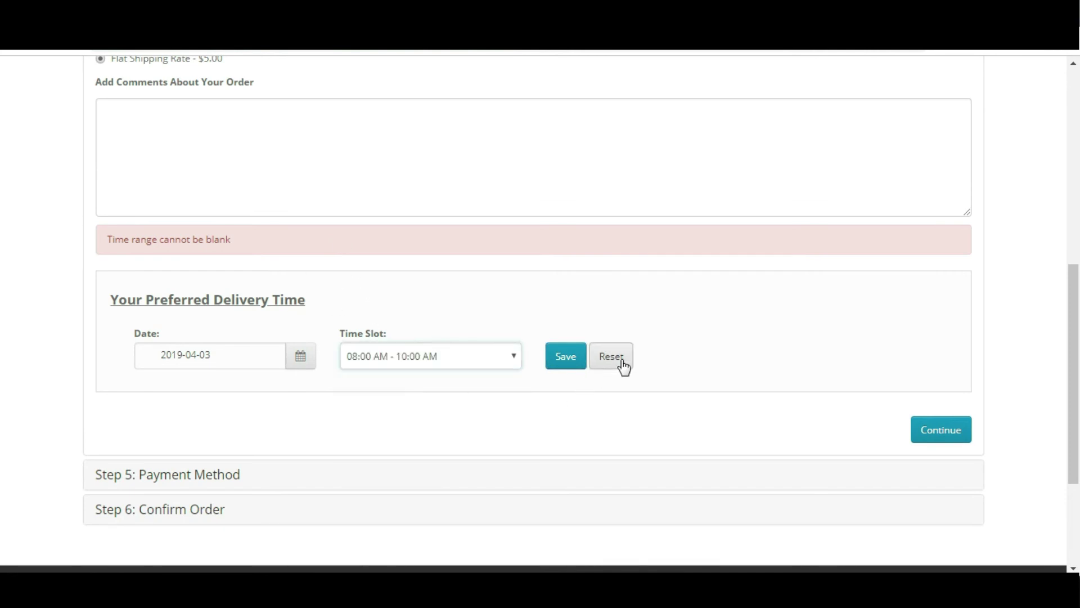
click(941, 429)
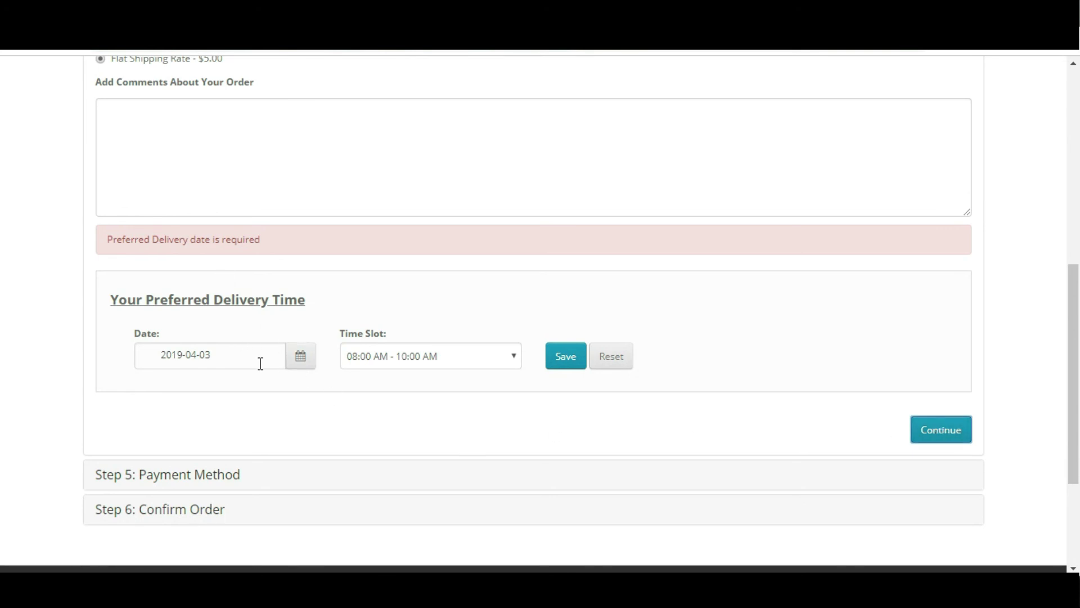
Set the preferred delivery date to April 1, 2019, save the delivery time and continue to the payment method.
click(301, 363)
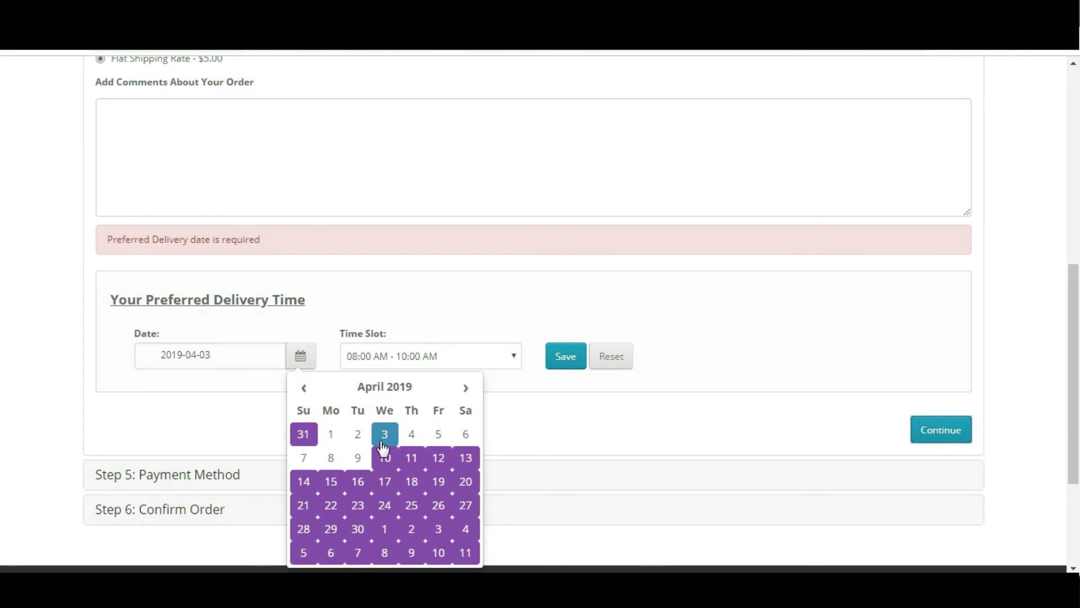
click(338, 435)
click(574, 363)
click(941, 386)
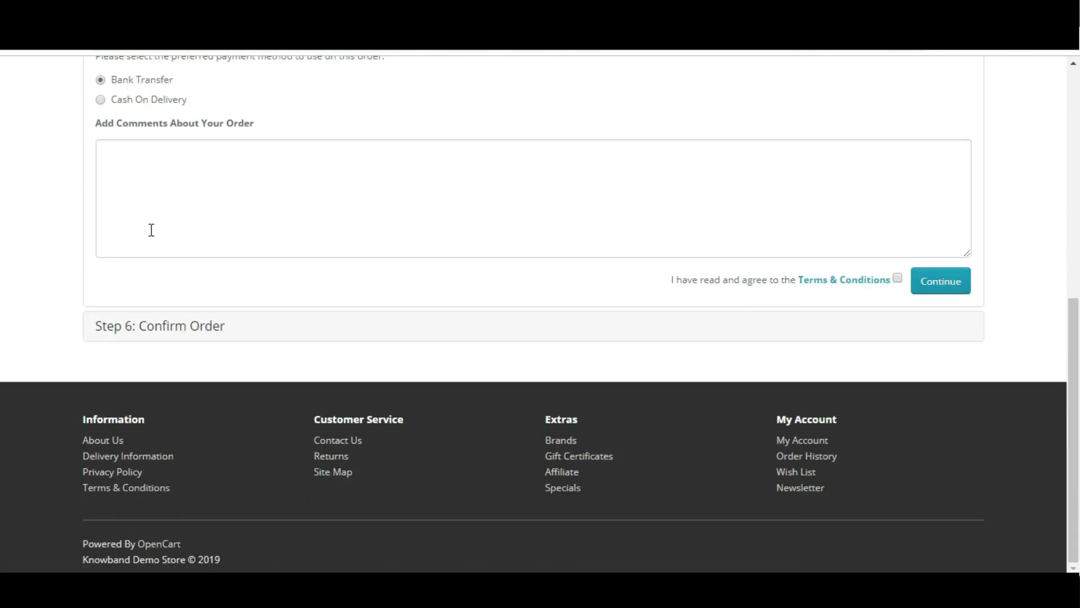